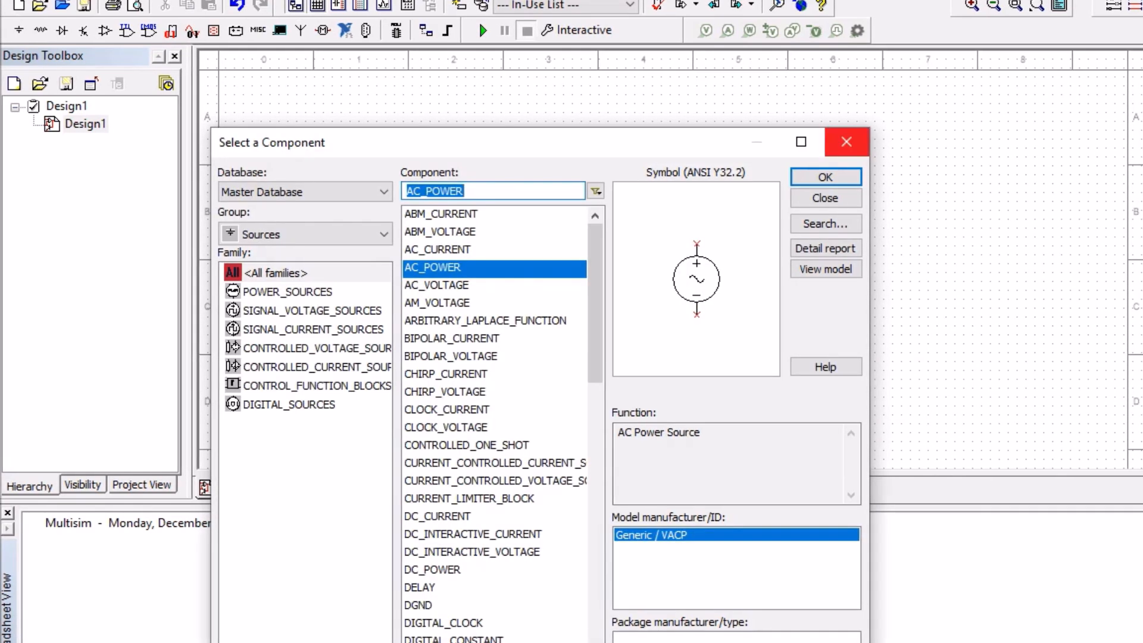
# - Place a 1k resistor from the RESISTOR family of the Basic group beyond the AC power source on the schematic
pyautogui.click(847, 142)
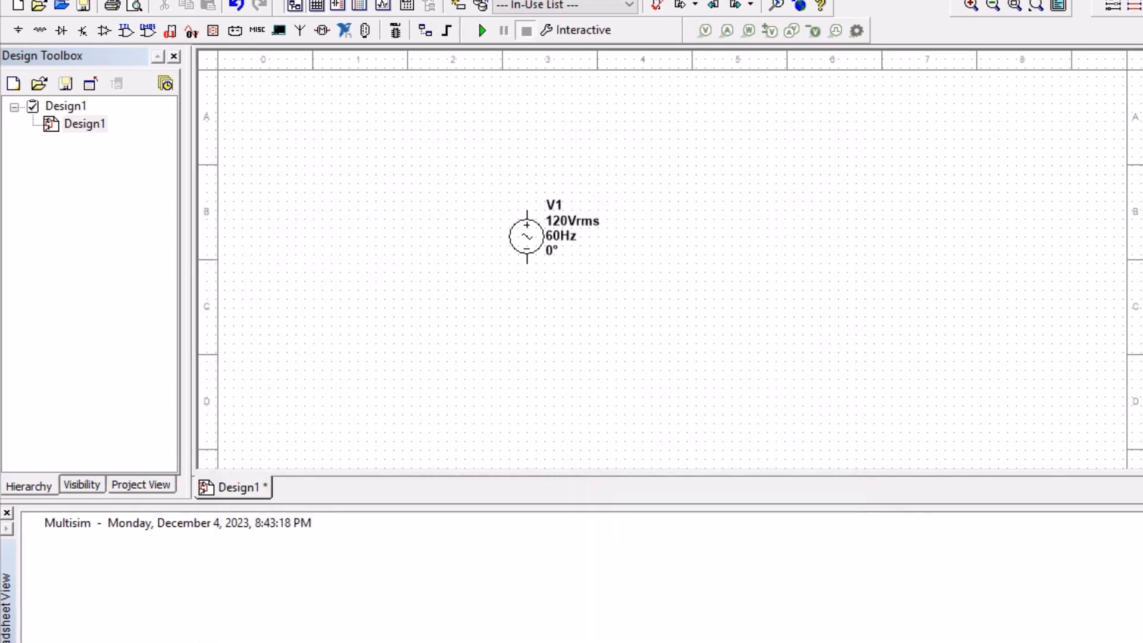
pyautogui.hotkey('ctrl', 'w')
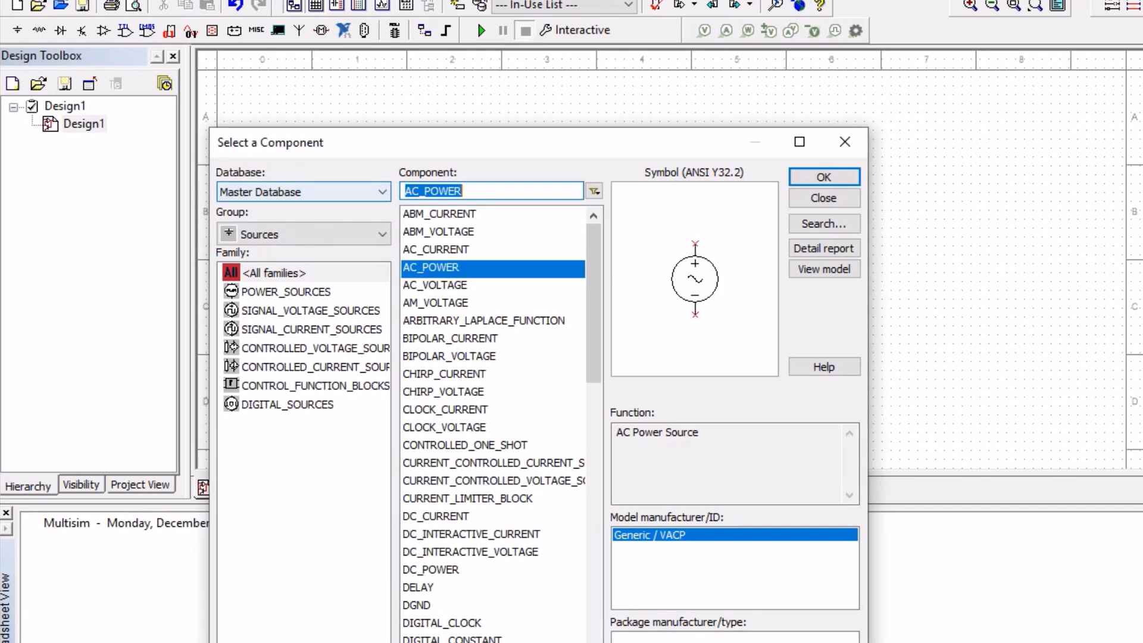
pyautogui.click(343, 234)
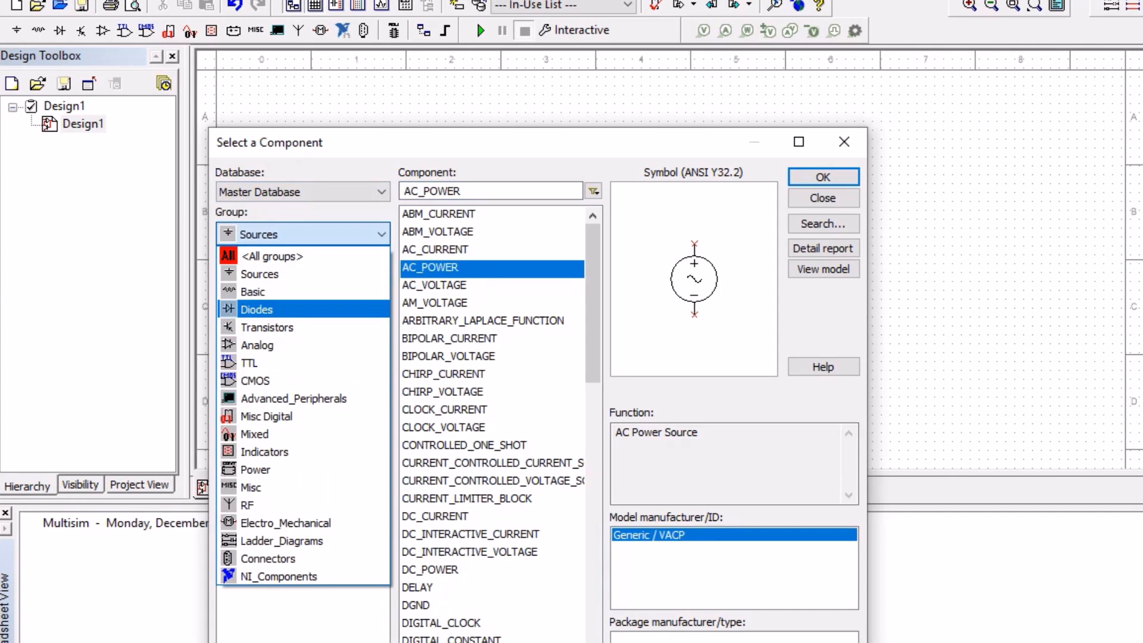
pyautogui.click(298, 274)
pyautogui.click(343, 234)
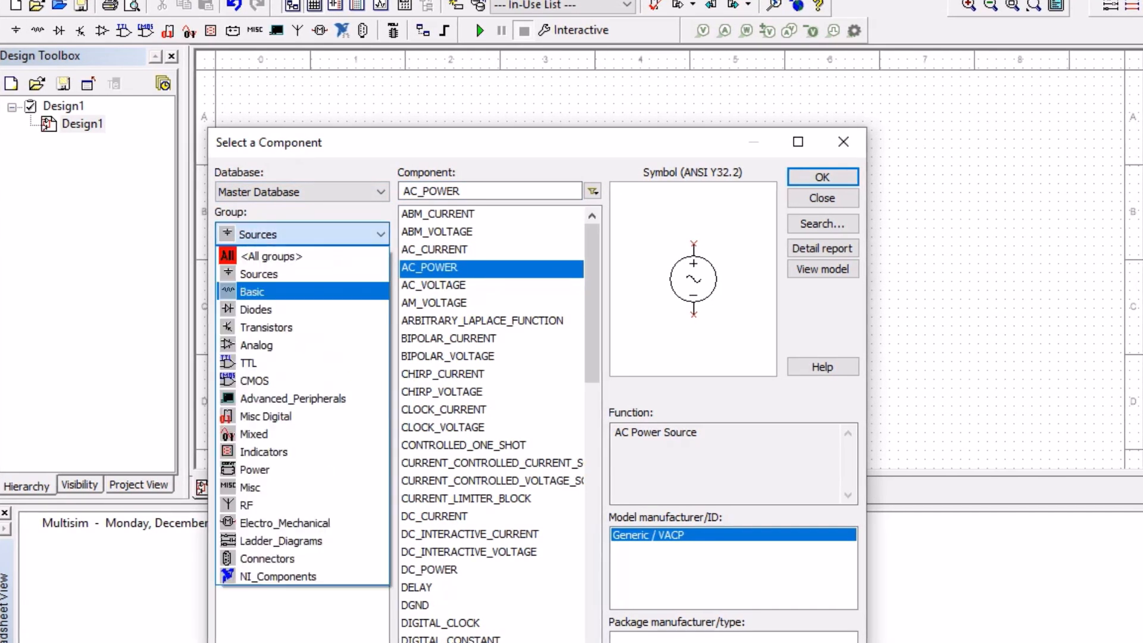
pyautogui.click(267, 291)
pyautogui.click(343, 234)
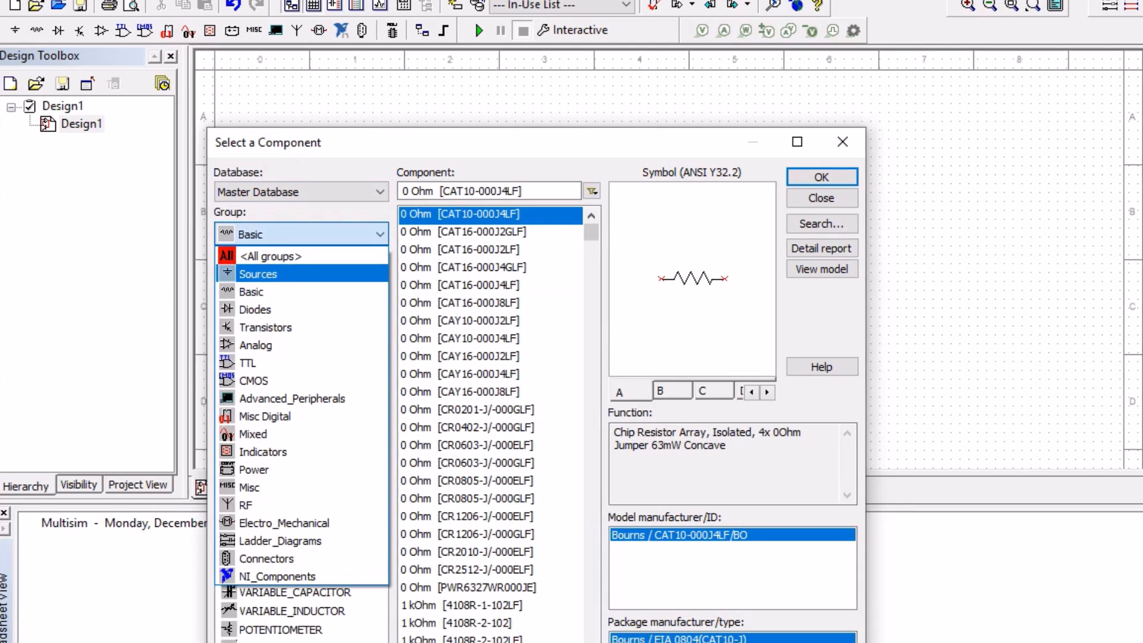
pyautogui.click(268, 291)
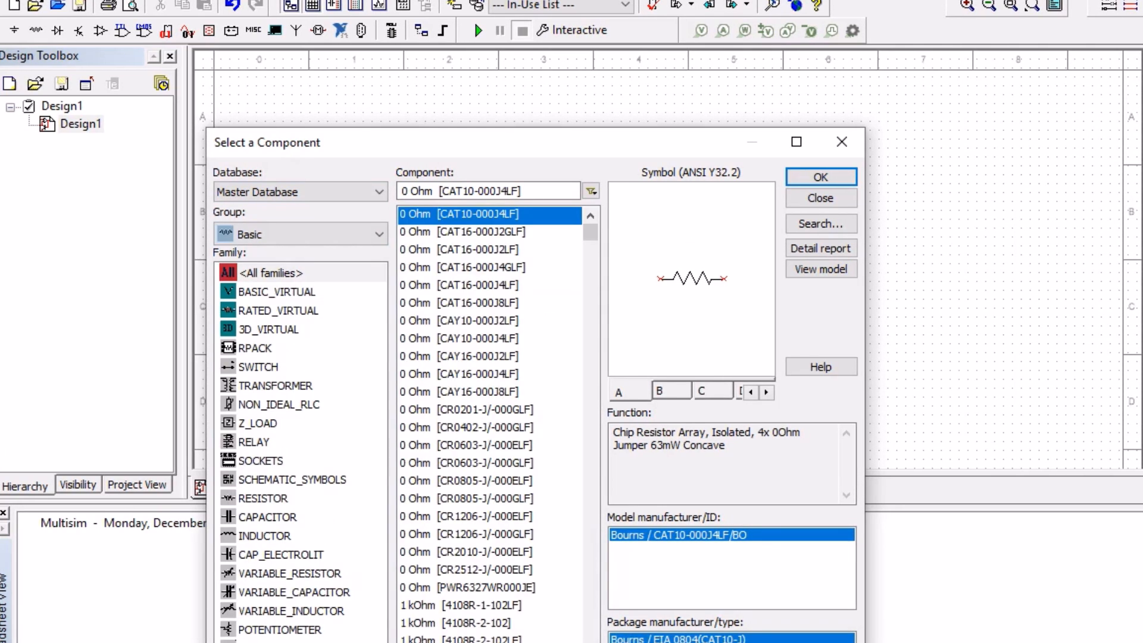
pyautogui.click(262, 498)
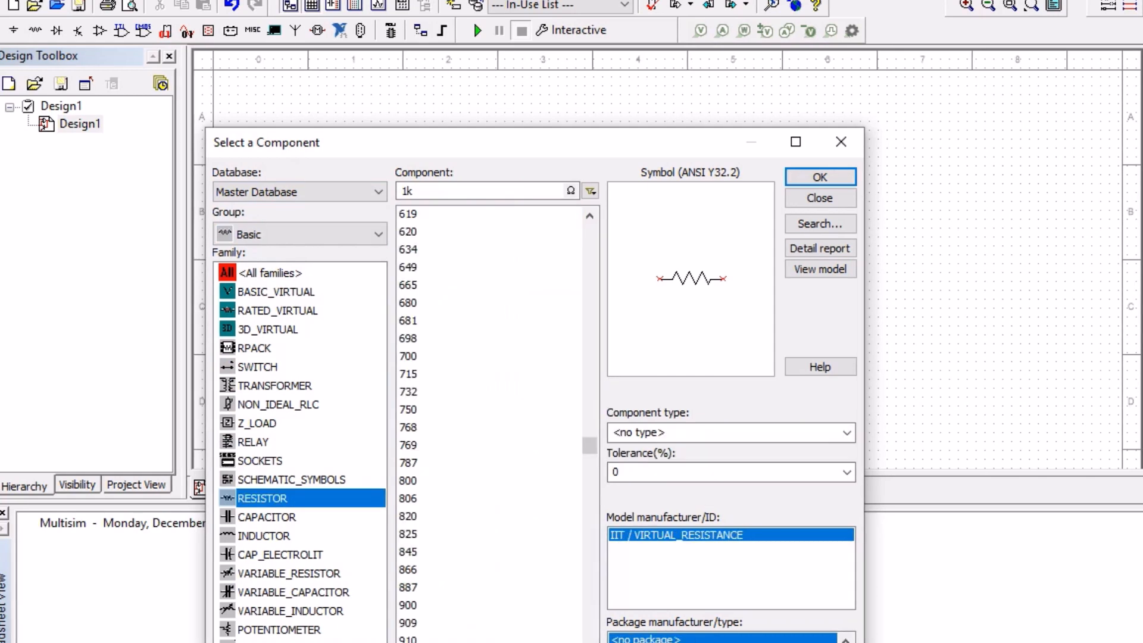
pyautogui.click(795, 177)
pyautogui.click(788, 234)
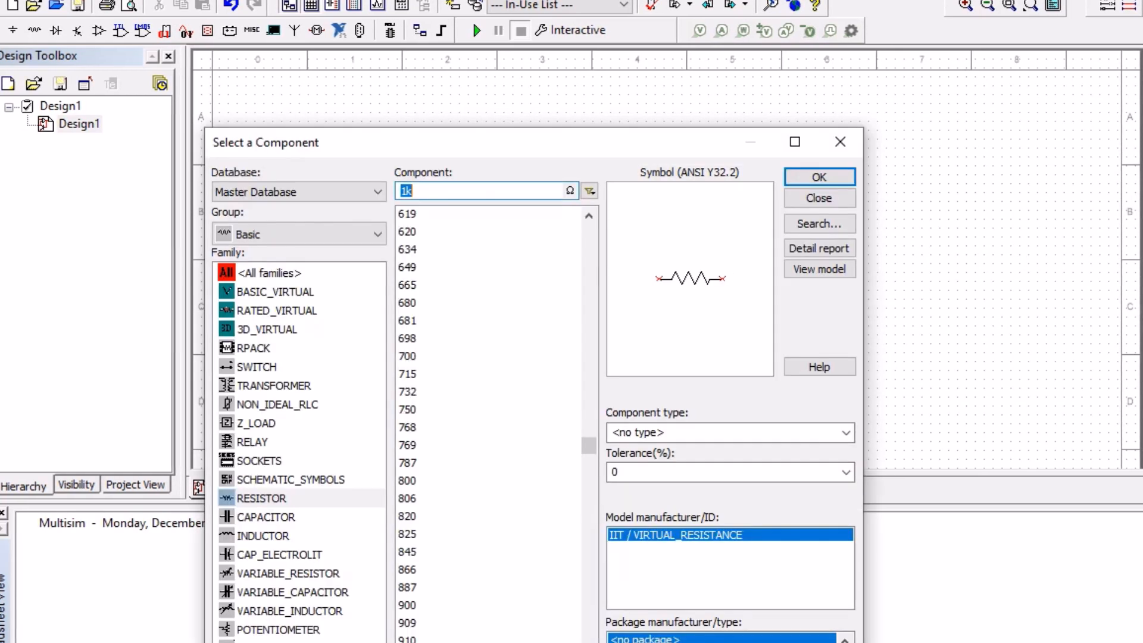
# - Place a GROUND component from the Sources group below the AC source and the resistor
pyautogui.click(328, 234)
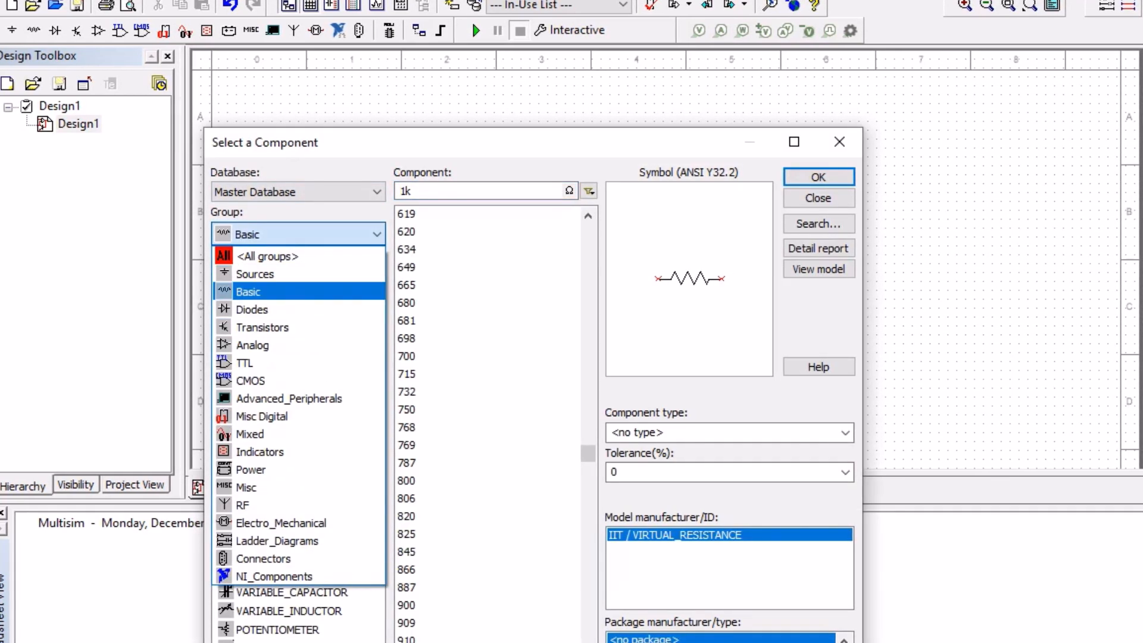
pyautogui.click(256, 274)
pyautogui.scroll(-4, 488, 416)
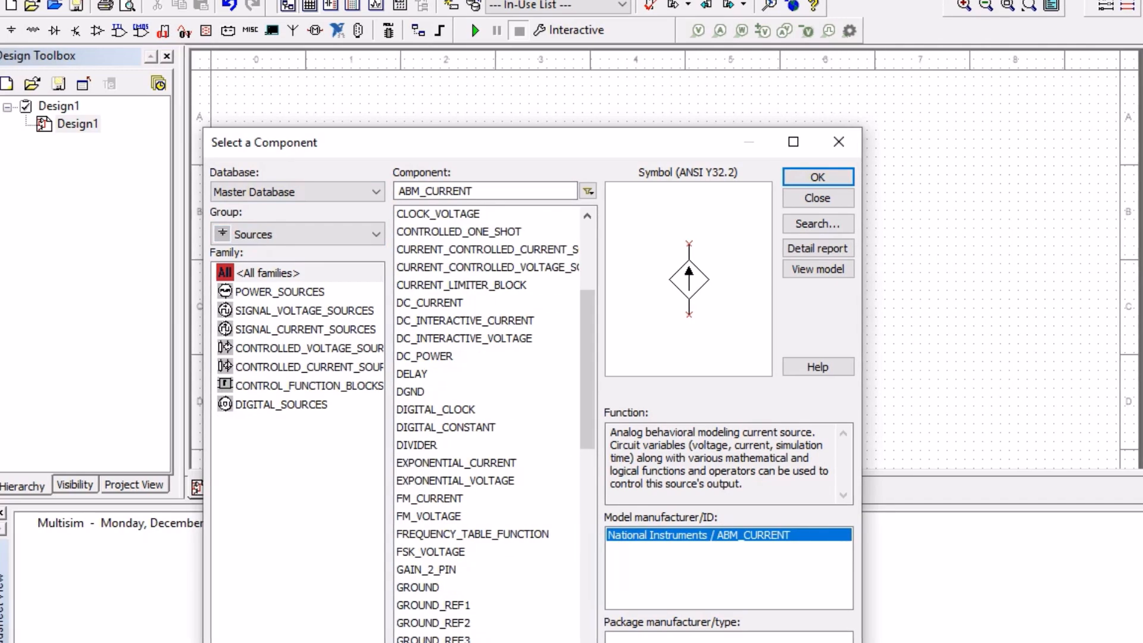
pyautogui.click(416, 587)
pyautogui.click(818, 176)
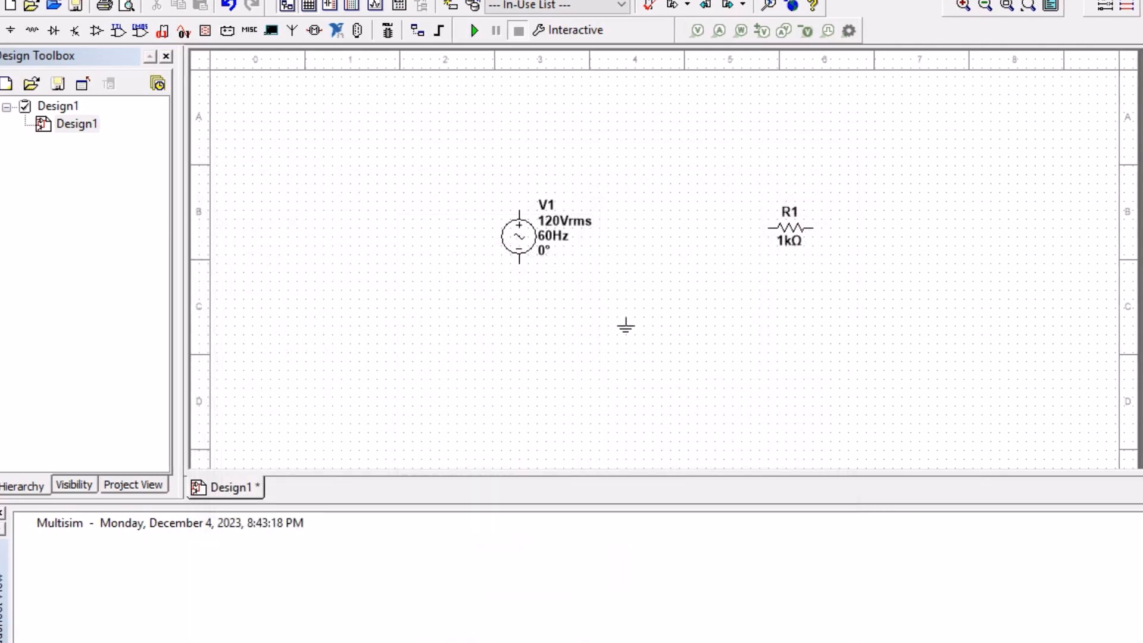
pyautogui.click(625, 325)
pyautogui.press('Escape')
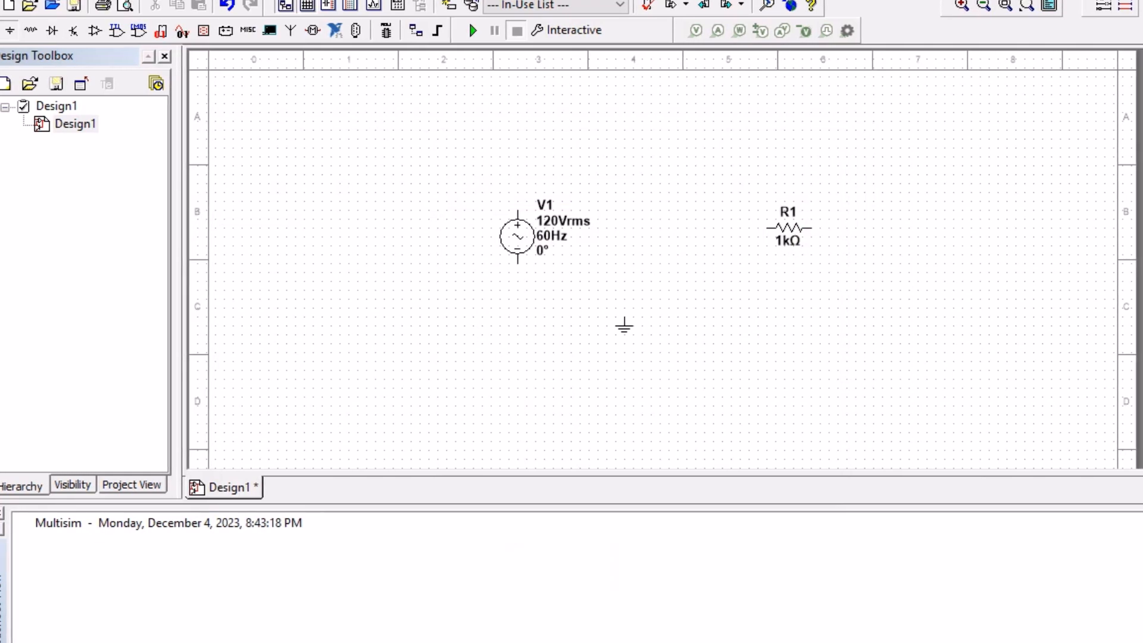
# - Place a 1B4B42 full-wave bridge from the Diodes group's FWB family between V1 and R1, and add an oscilloscope beyond R1
pyautogui.click(9, 30)
pyautogui.click(322, 234)
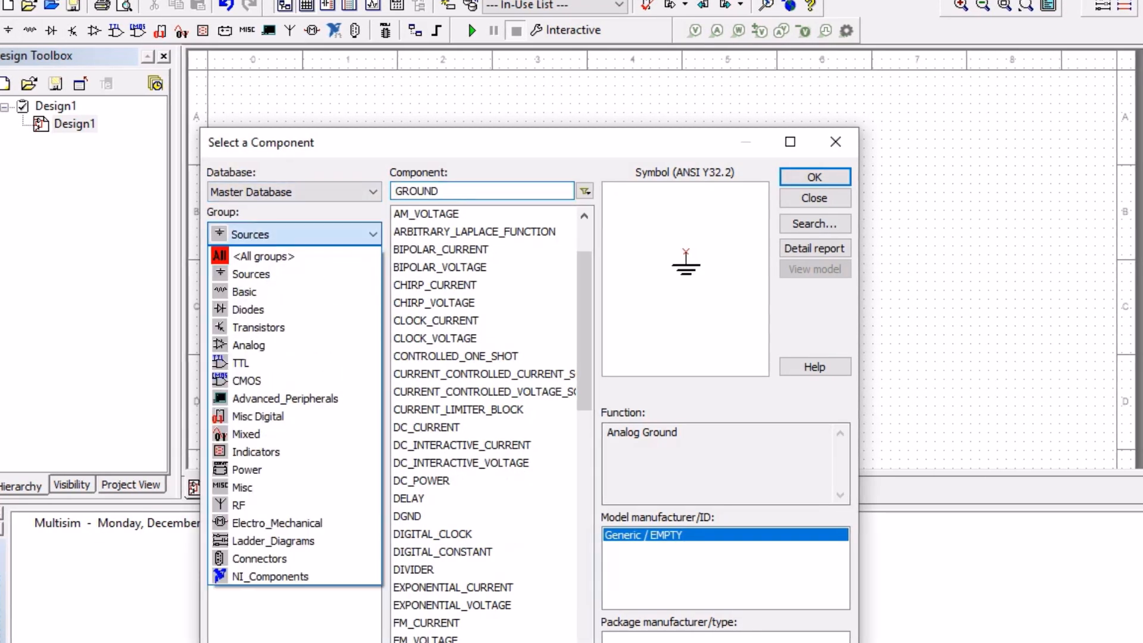
pyautogui.click(248, 309)
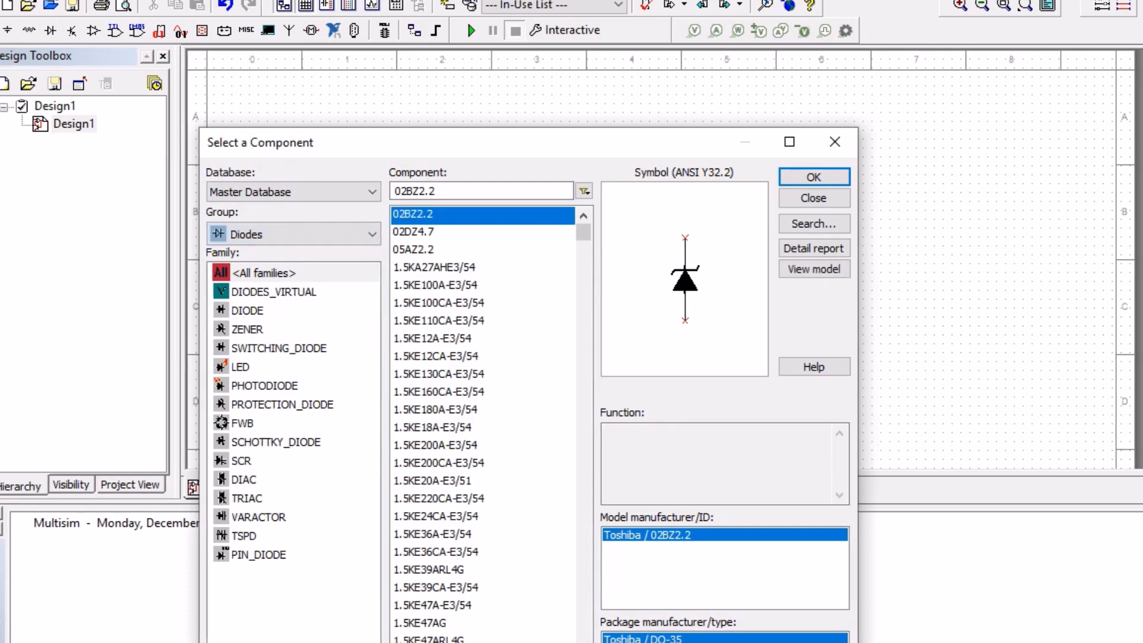
pyautogui.click(243, 423)
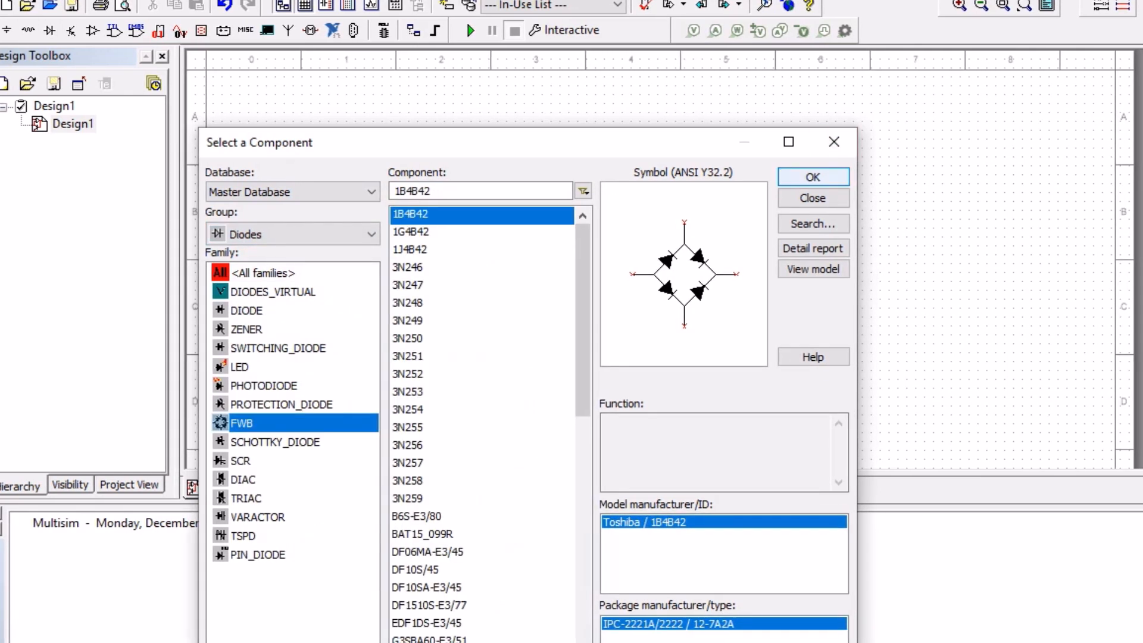
pyautogui.click(813, 177)
pyautogui.click(655, 237)
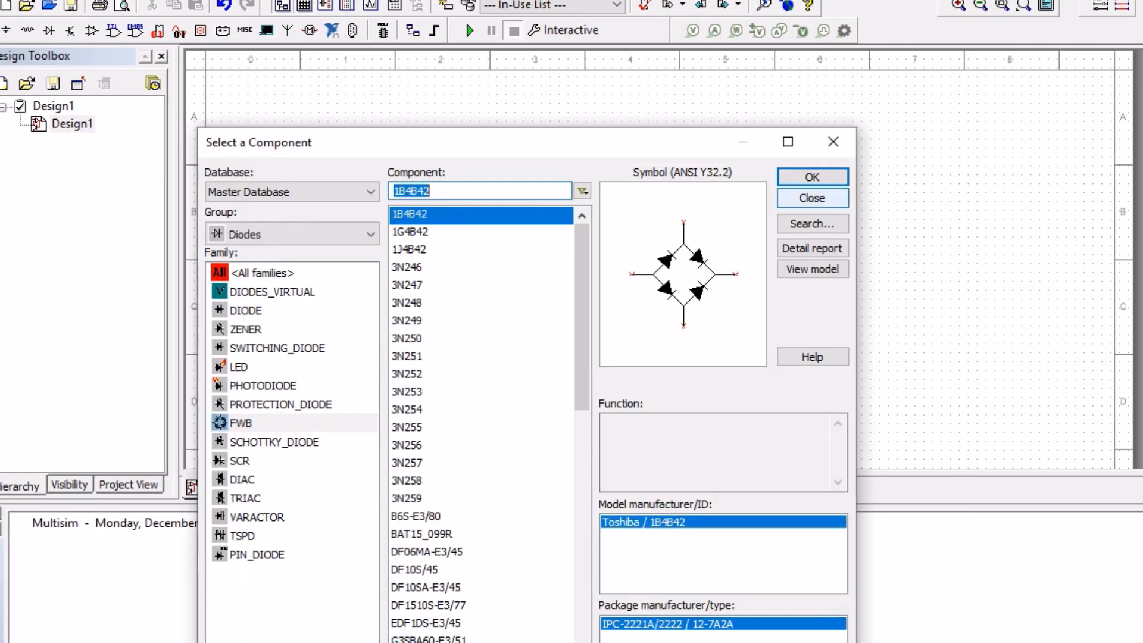
pyautogui.click(833, 142)
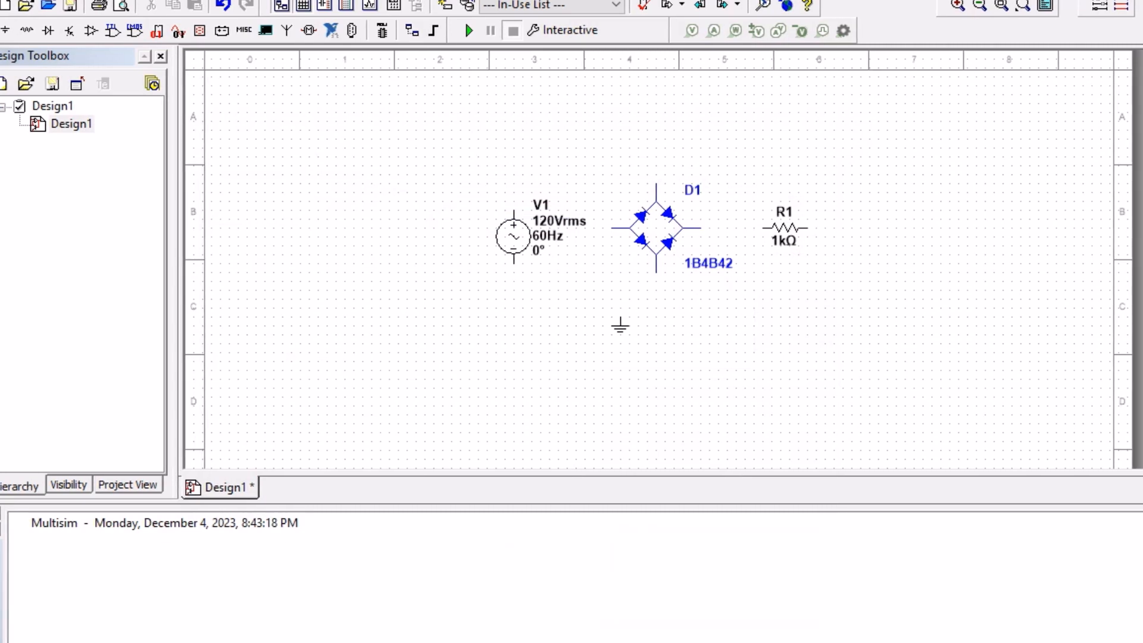
pyautogui.click(1141, 113)
pyautogui.click(956, 160)
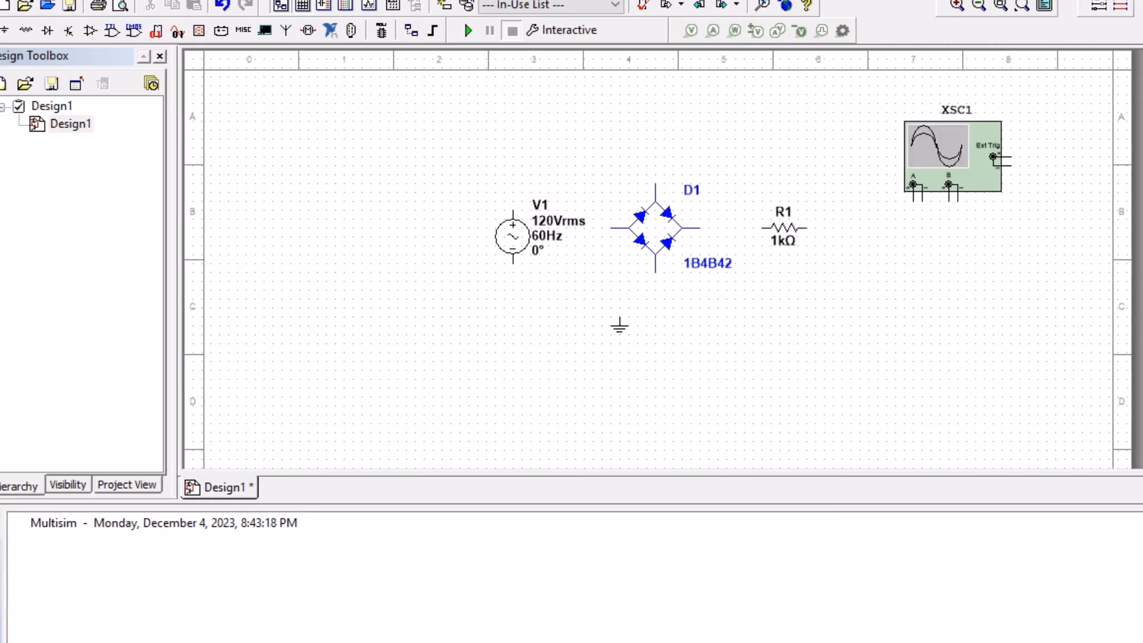
# - Wire V1's positive terminal to the top pin of bridge D1 and its negative terminal to the bridge's bottom pin
pyautogui.click(513, 210)
pyautogui.click(655, 184)
pyautogui.click(512, 263)
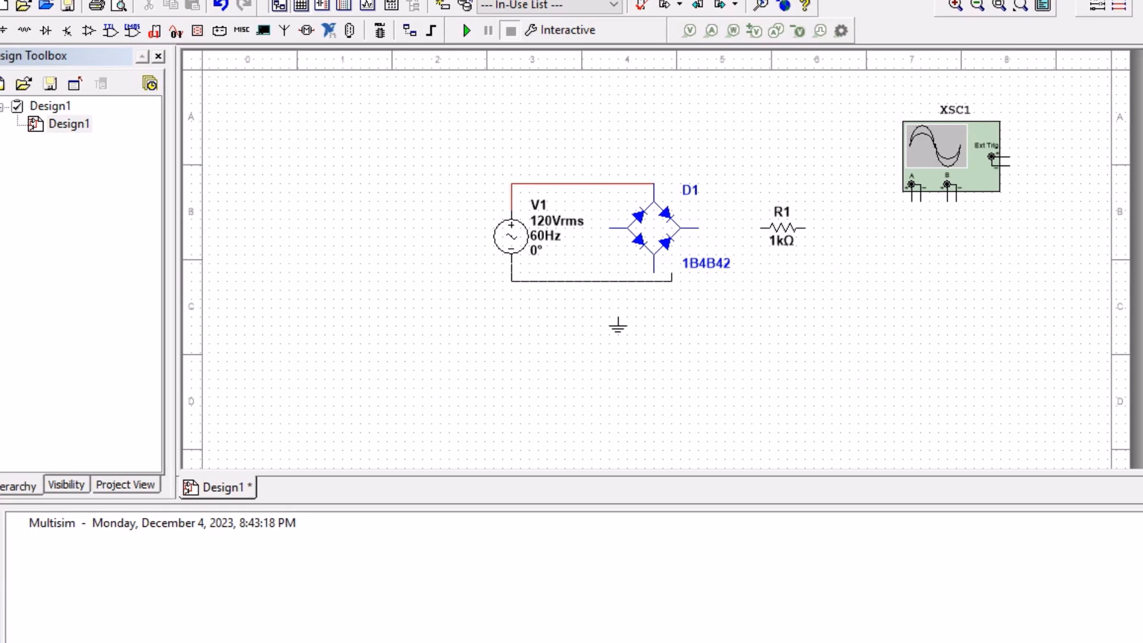
pyautogui.click(653, 273)
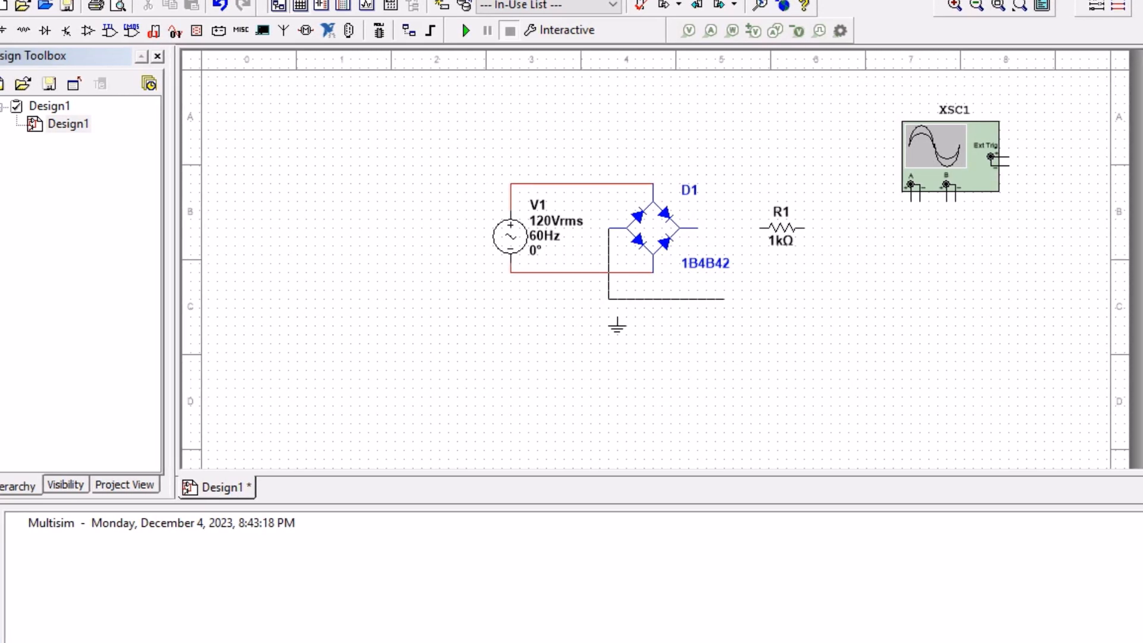
# - Wire the two side pins of bridge D1 to the ends of resistor R1 and rotate R1 to vertical
pyautogui.click(696, 229)
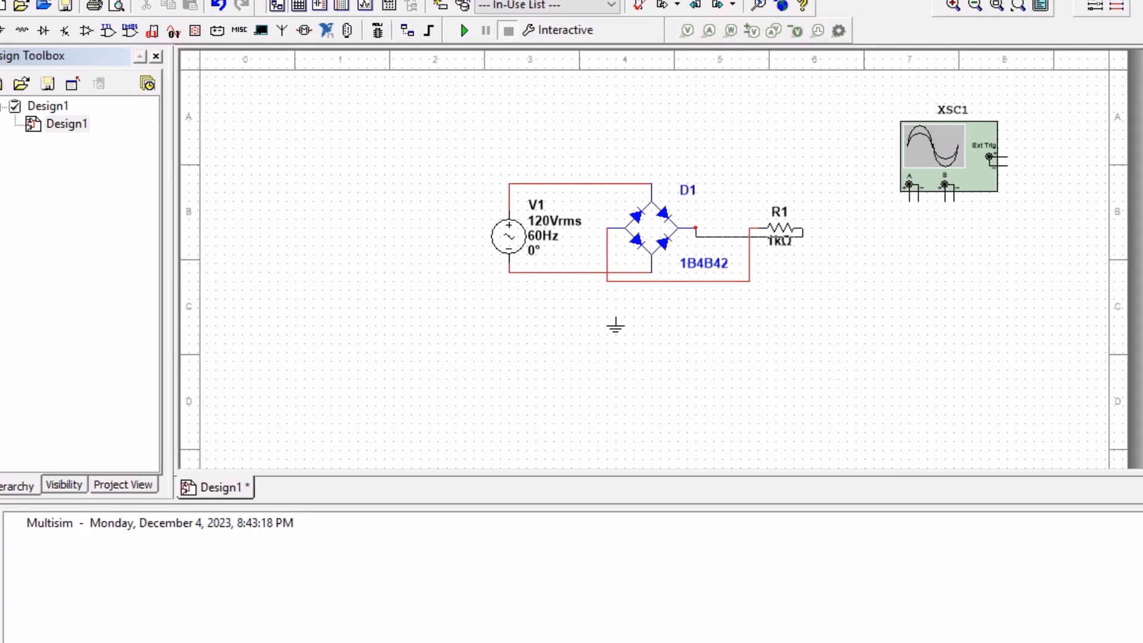
pyautogui.click(779, 228)
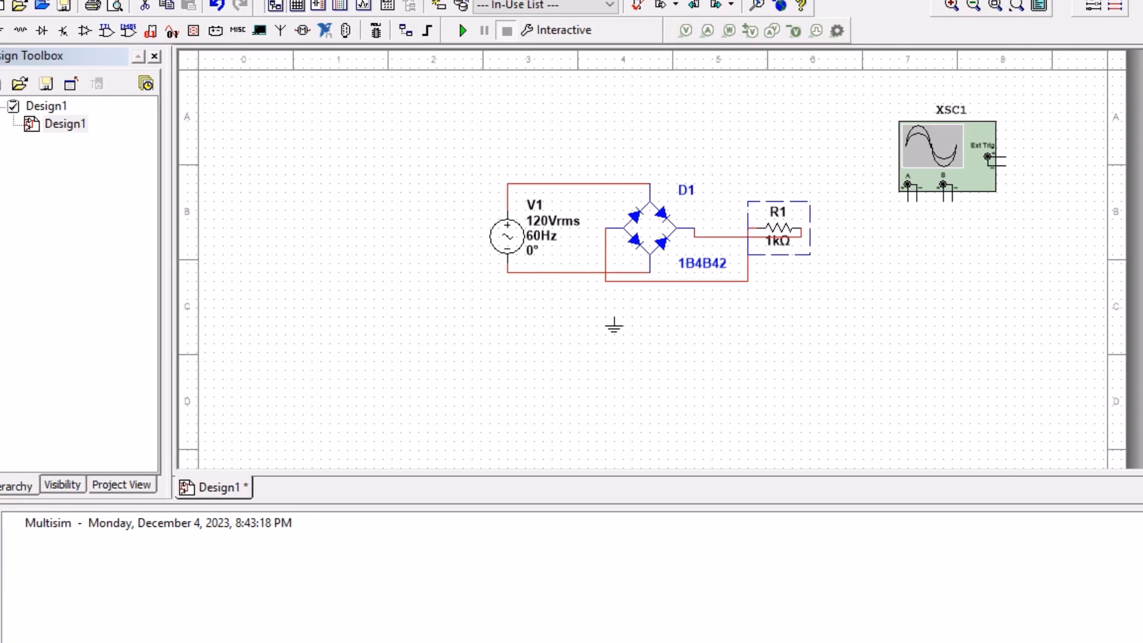
pyautogui.hotkey('ctrl', 'r')
pyautogui.click(714, 319)
# - Connect the ground symbol to the wire between V1's negative terminal and the bridge's bottom pin
pyautogui.click(614, 327)
pyautogui.click(613, 318)
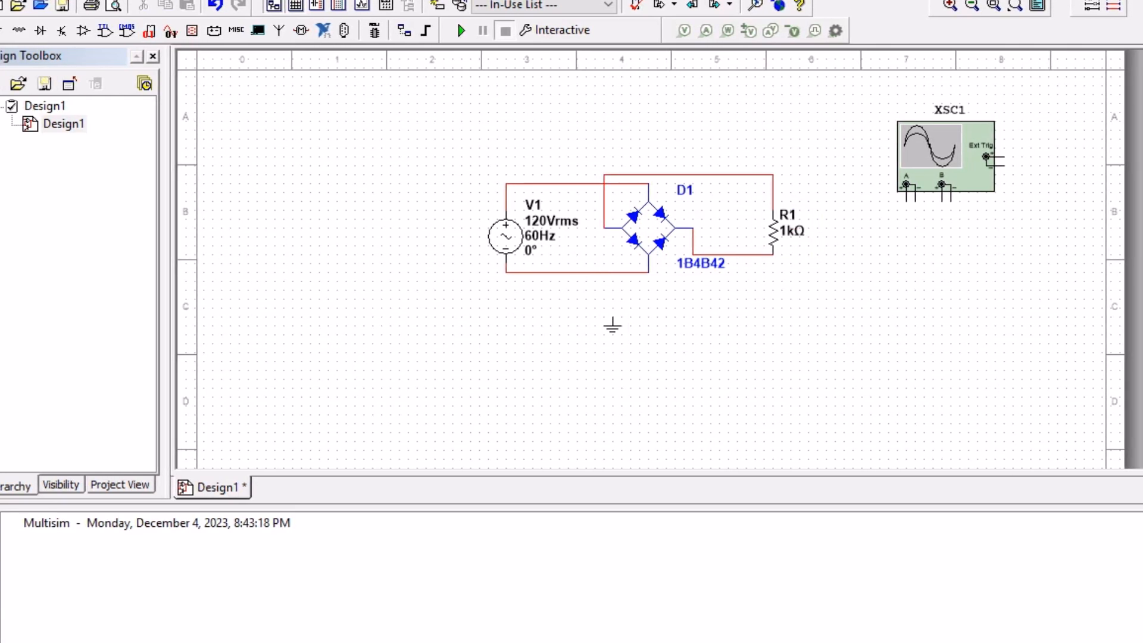
pyautogui.click(612, 273)
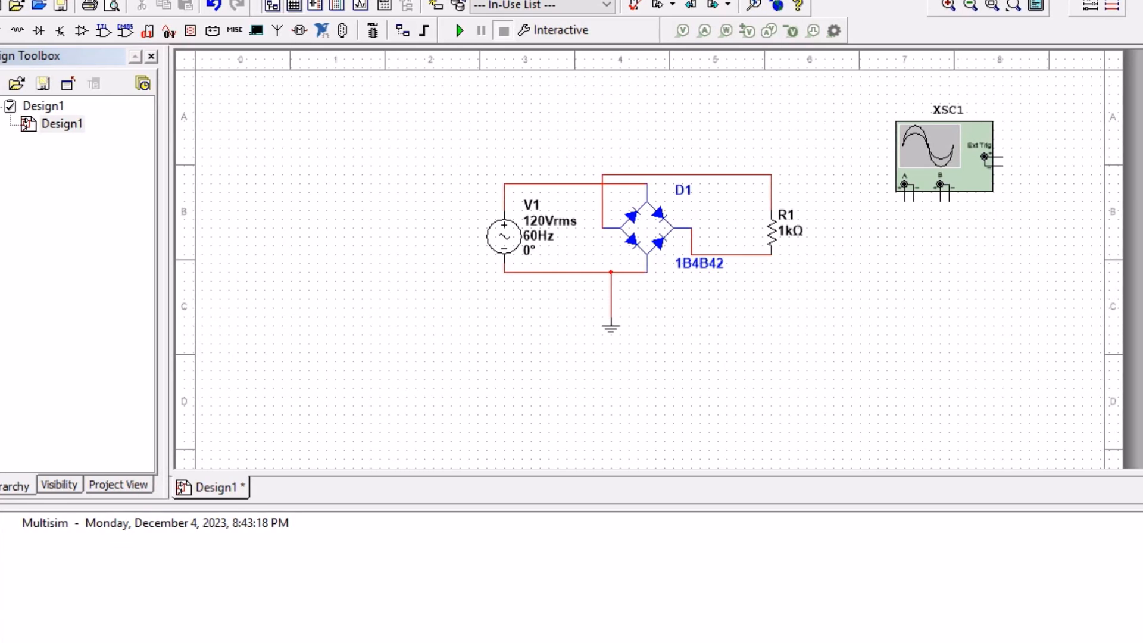
# - Connect oscilloscope channel A across R1, its positive lead to the upper wire and its negative lead to the lower wire
pyautogui.click(904, 201)
pyautogui.click(771, 183)
pyautogui.click(912, 201)
pyautogui.click(742, 255)
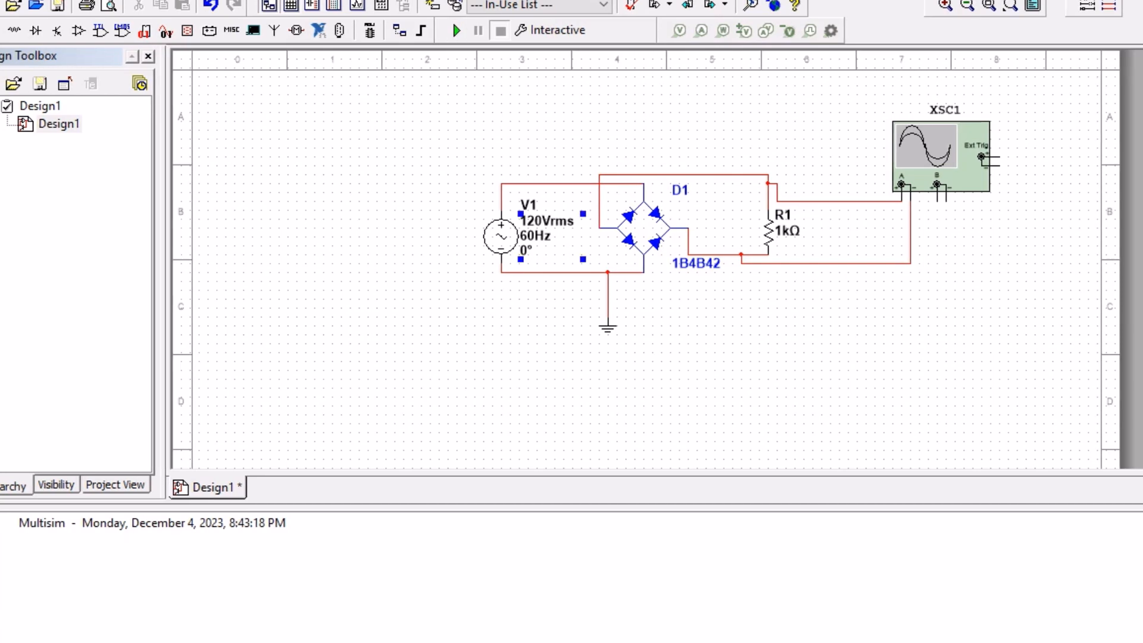
# - Try to set the RMS voltage of AC power source V1 to 19 V
pyautogui.doubleClick(502, 237)
pyautogui.press('BackSpace')
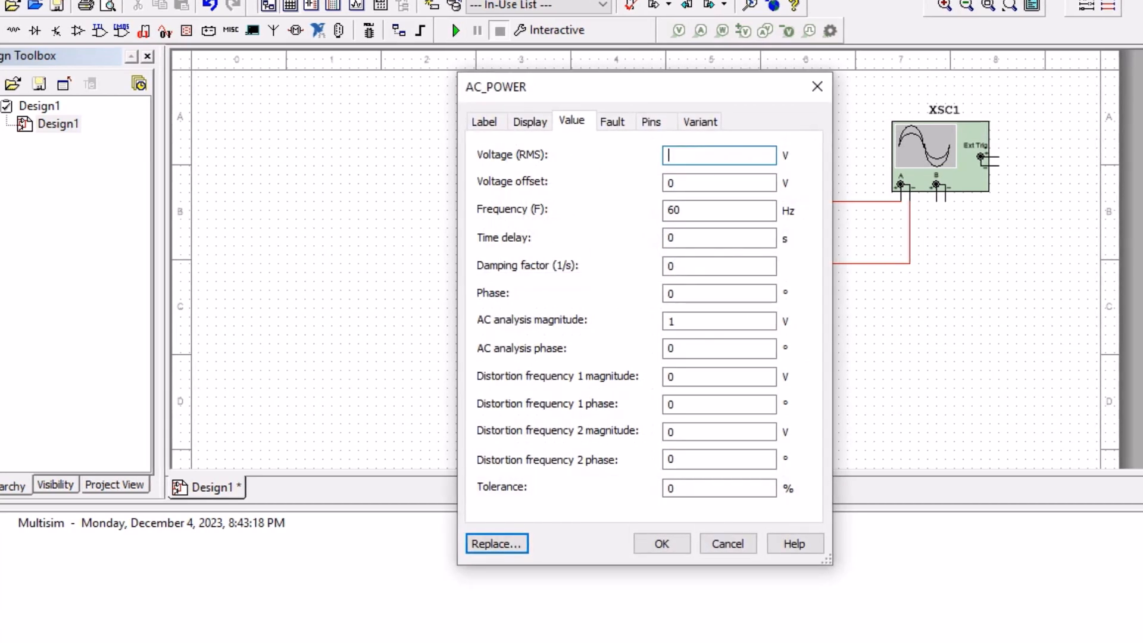
pyautogui.write('19')
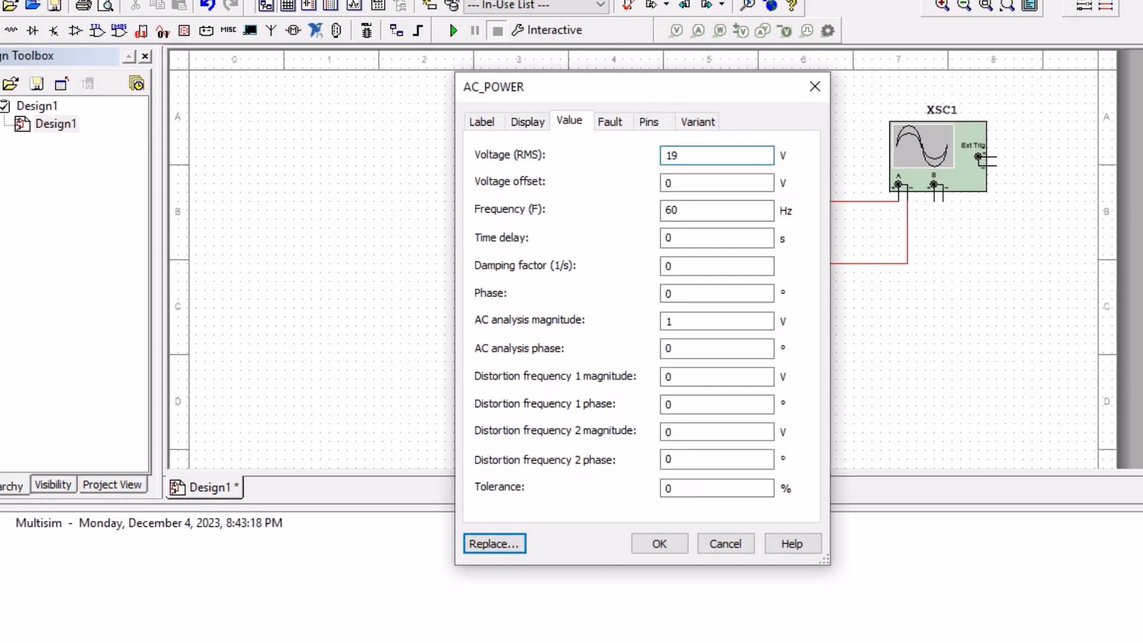
pyautogui.click(815, 87)
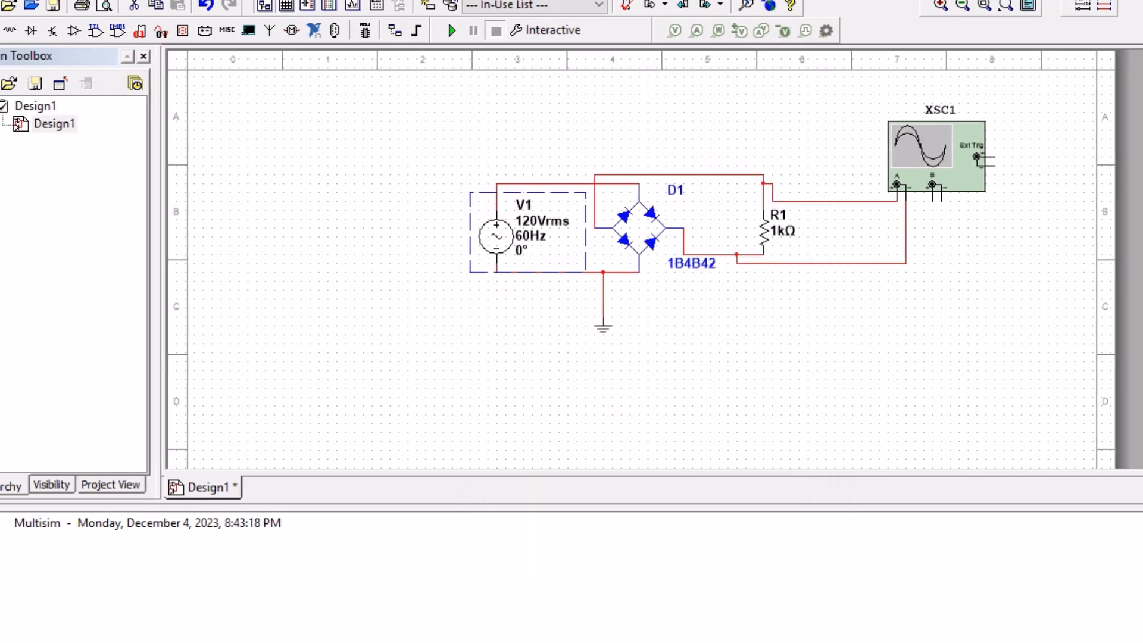
# - Replace AC power source V1 with an AC_VOLTAGE source from the Sources group in the same place
pyautogui.press('Delete')
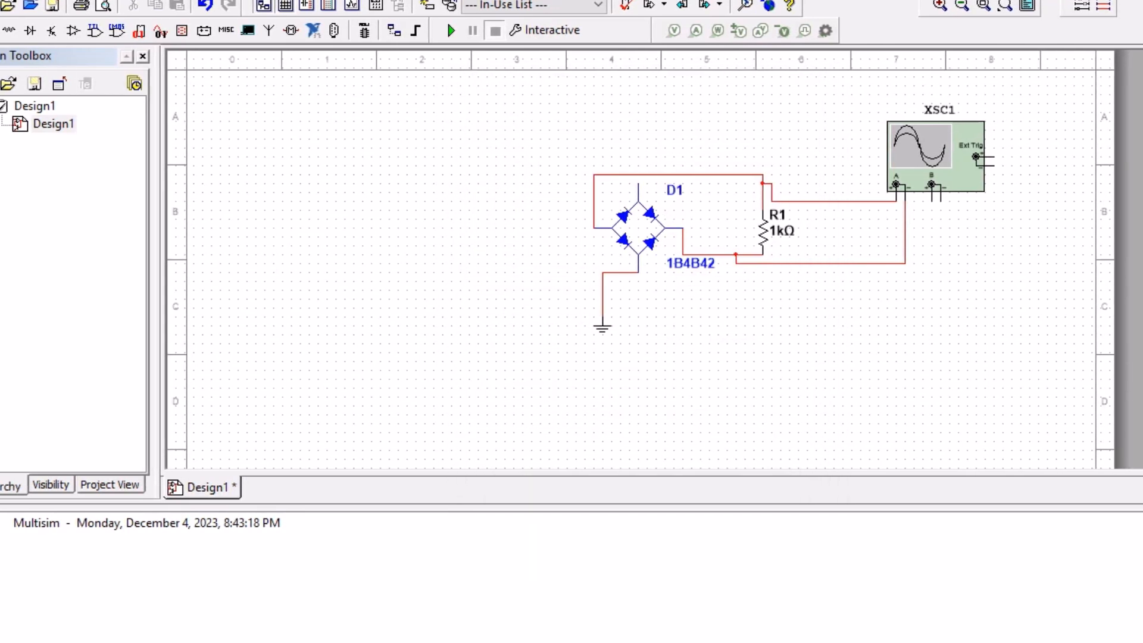
pyautogui.hotkey('ctrl', 'w')
pyautogui.click(407, 232)
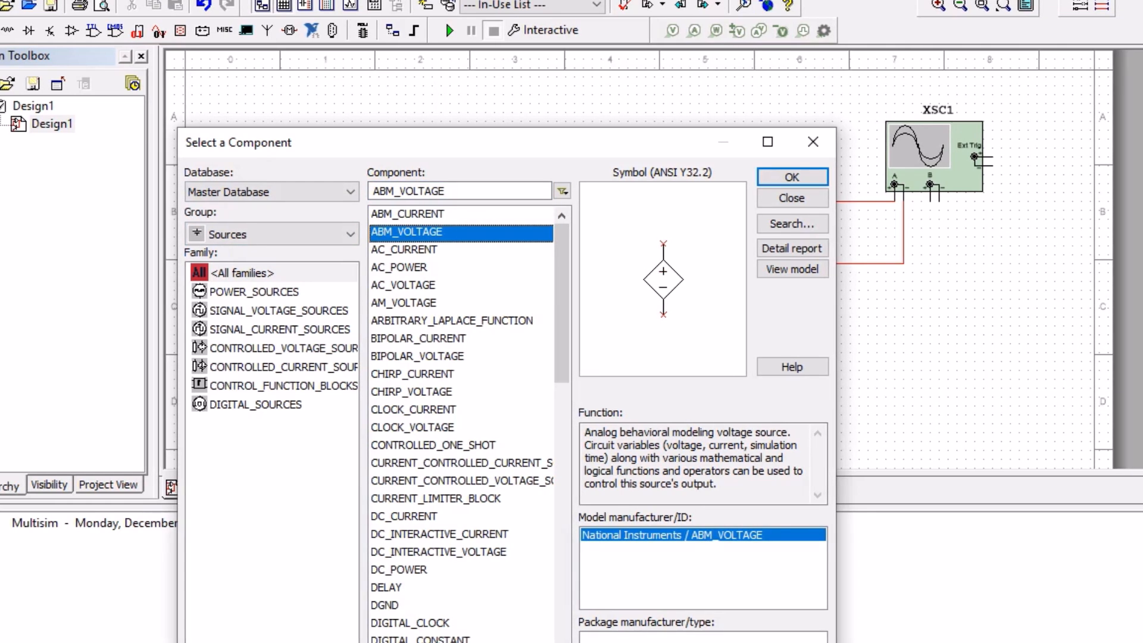
pyautogui.click(411, 286)
pyautogui.click(791, 177)
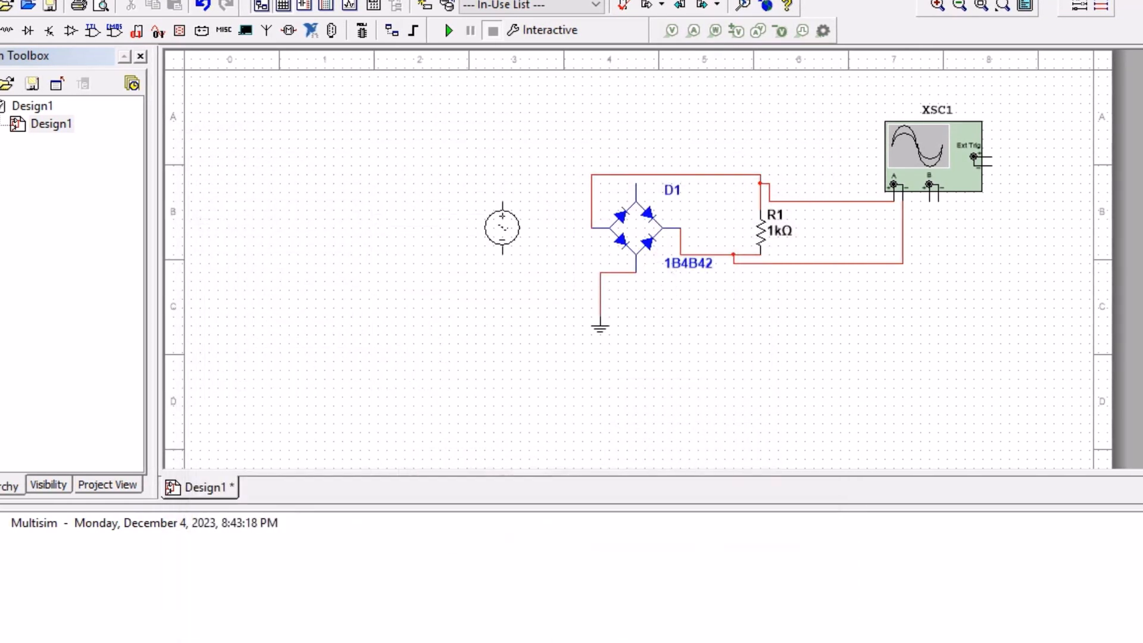
pyautogui.click(502, 227)
pyautogui.click(812, 142)
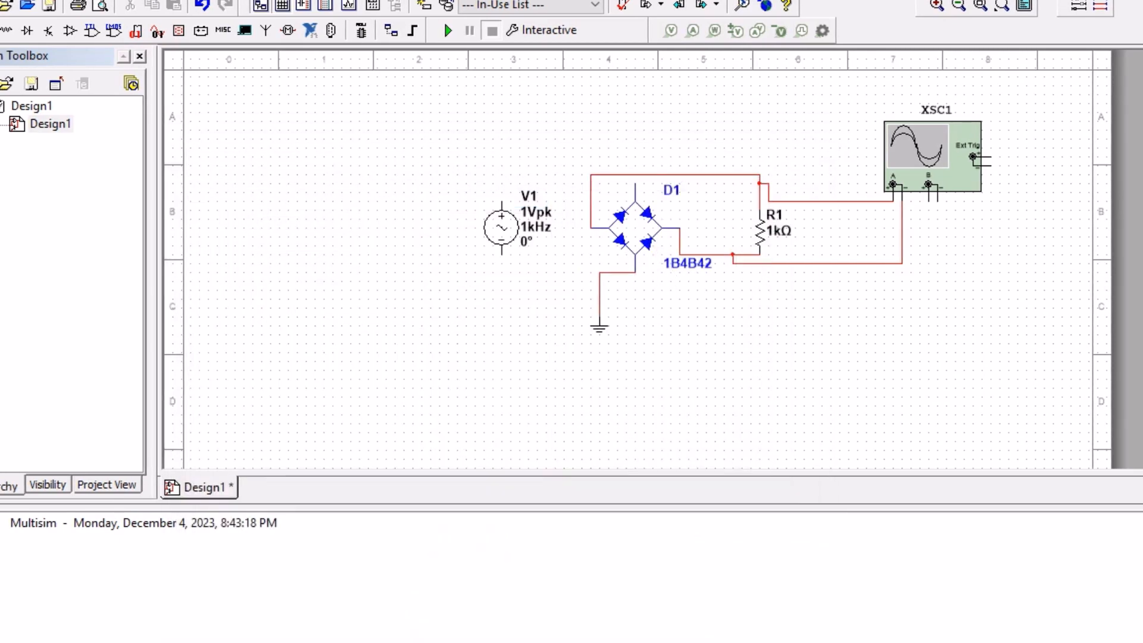
# - Wire V1's positive terminal to the bridge's left pin and delete the wire running from that junction to R1
pyautogui.click(589, 174)
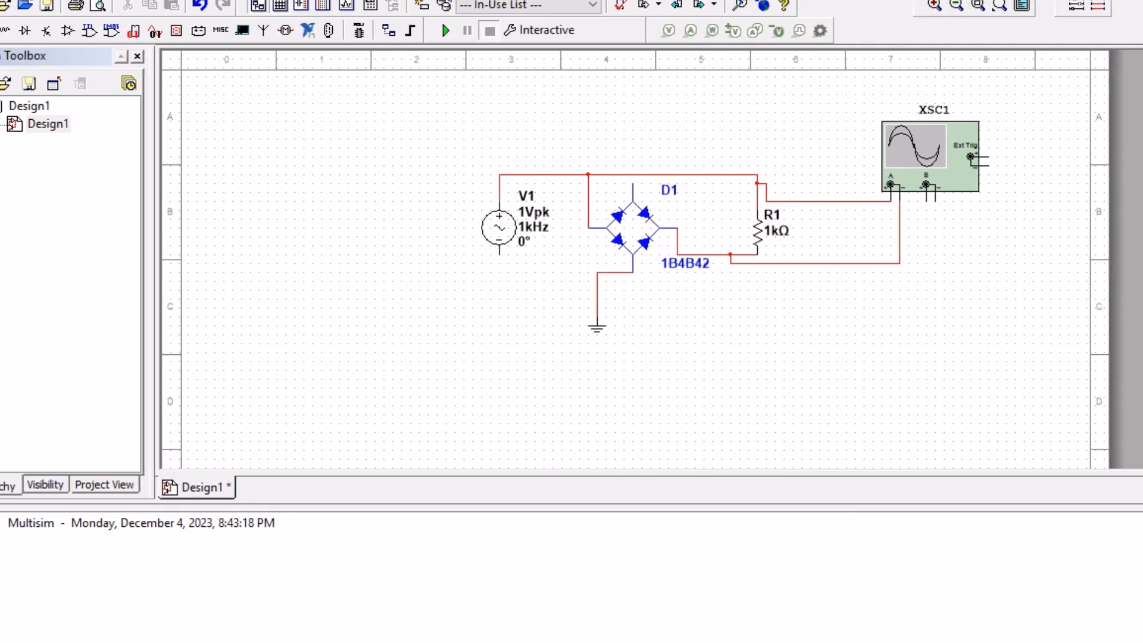
pyautogui.click(673, 175)
pyautogui.press('Delete')
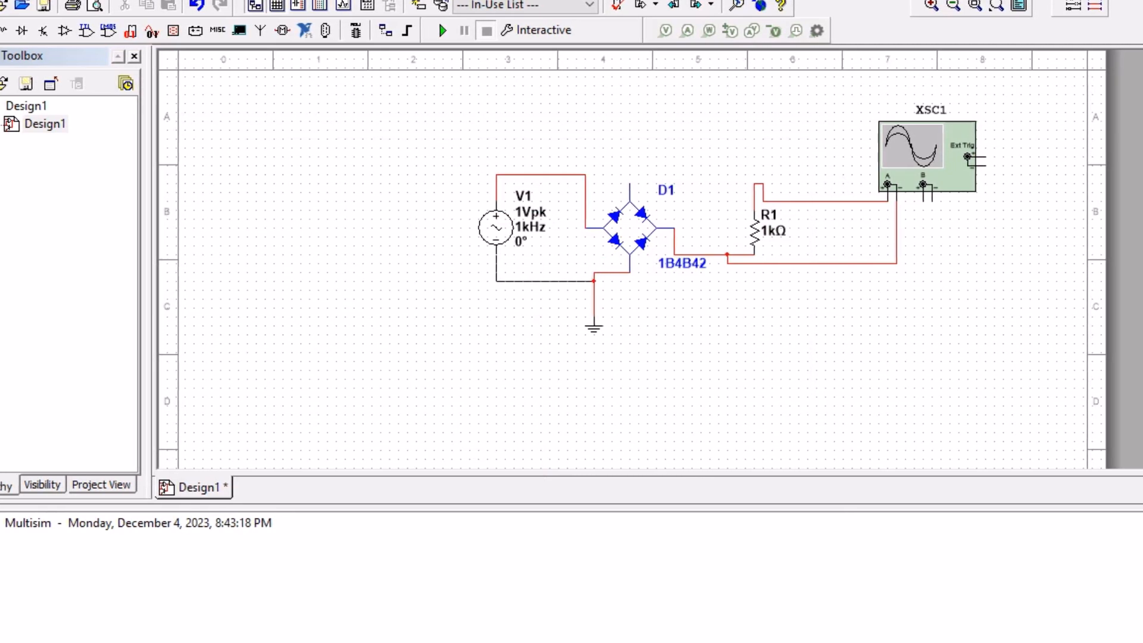
# - Connect V1's negative terminal to the ground wire and delete the wire between V1's positive terminal and the bridge's left pin
pyautogui.click(594, 281)
pyautogui.click(541, 174)
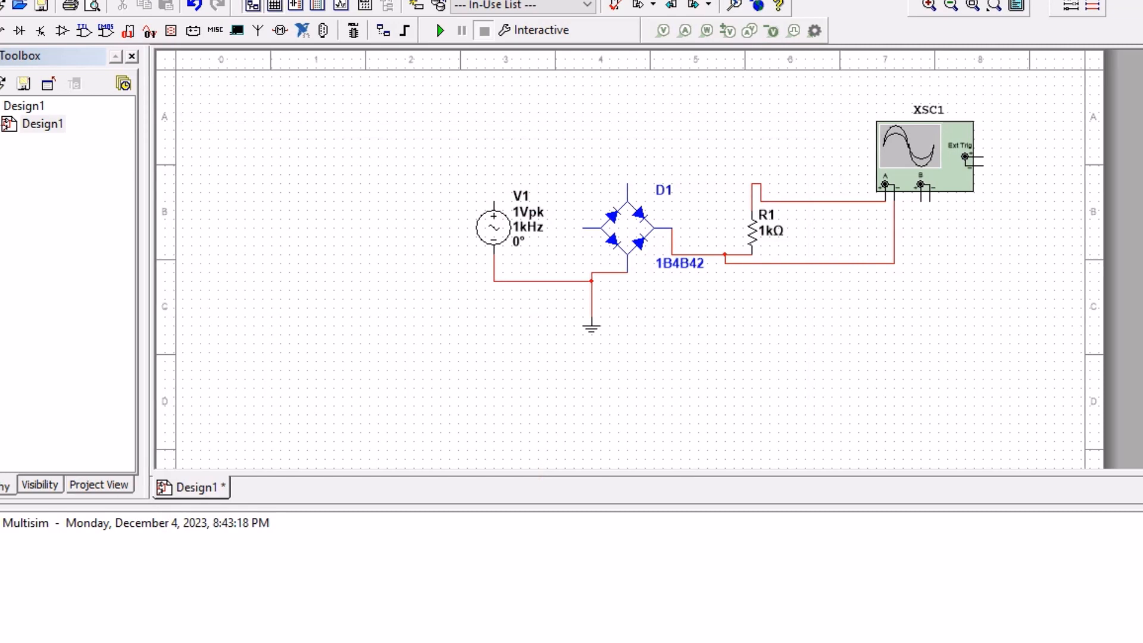
# - Wire V1's positive terminal to the bridge's top pin and the bridge's left pin to R1's upper end
pyautogui.click(494, 201)
pyautogui.click(627, 184)
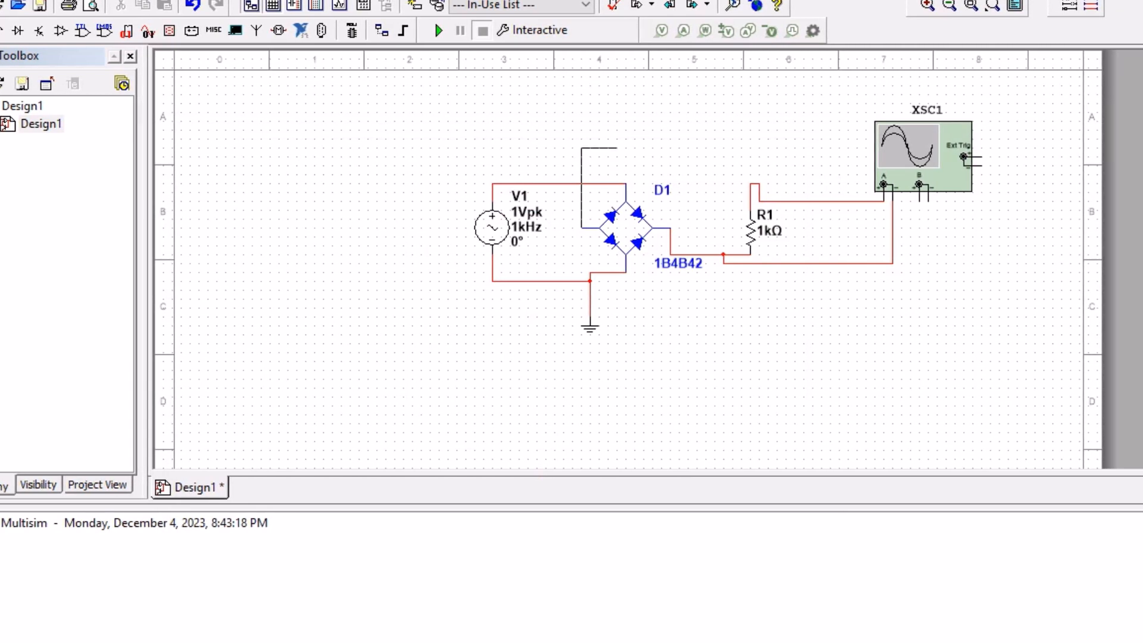
pyautogui.click(750, 201)
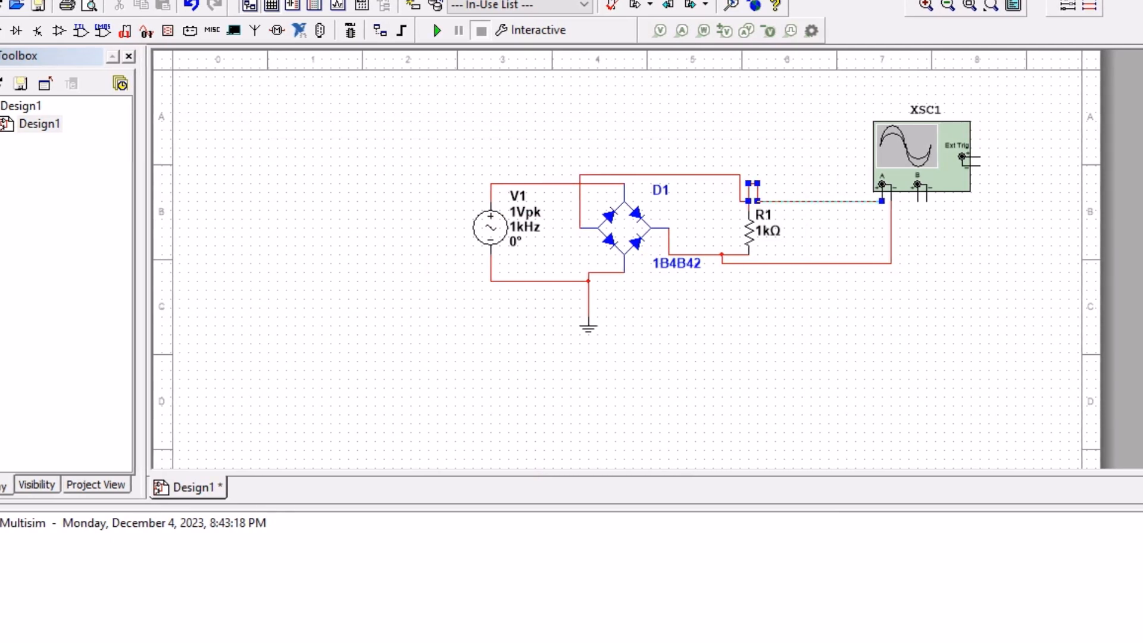
# - Straighten the wire from R1's upper end to the oscilloscope's channel A positive input
pyautogui.moveTo(818, 201); pyautogui.dragTo(818, 183)
pyautogui.click(818, 151)
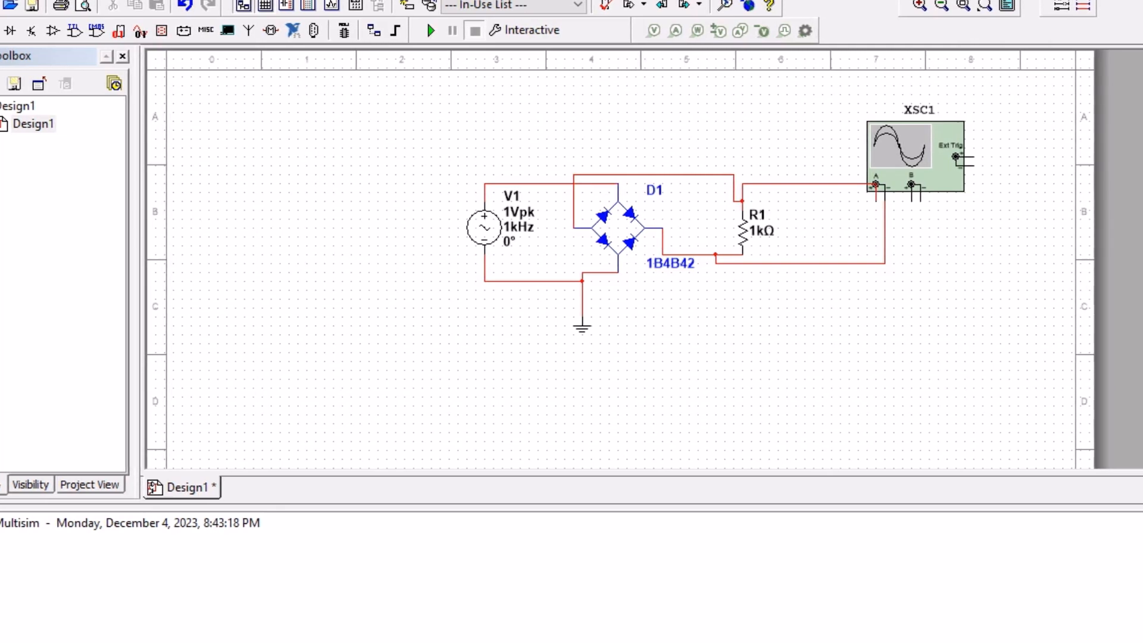
# - Set the peak voltage of AC source V1 to 10 V
pyautogui.doubleClick(519, 220)
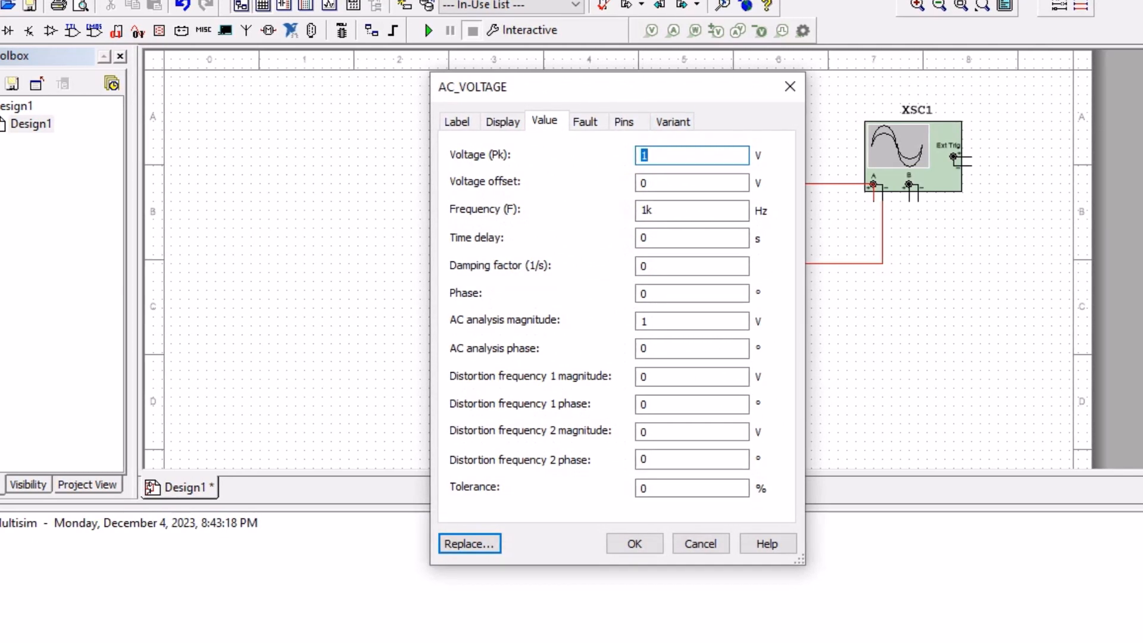
pyautogui.write('1')
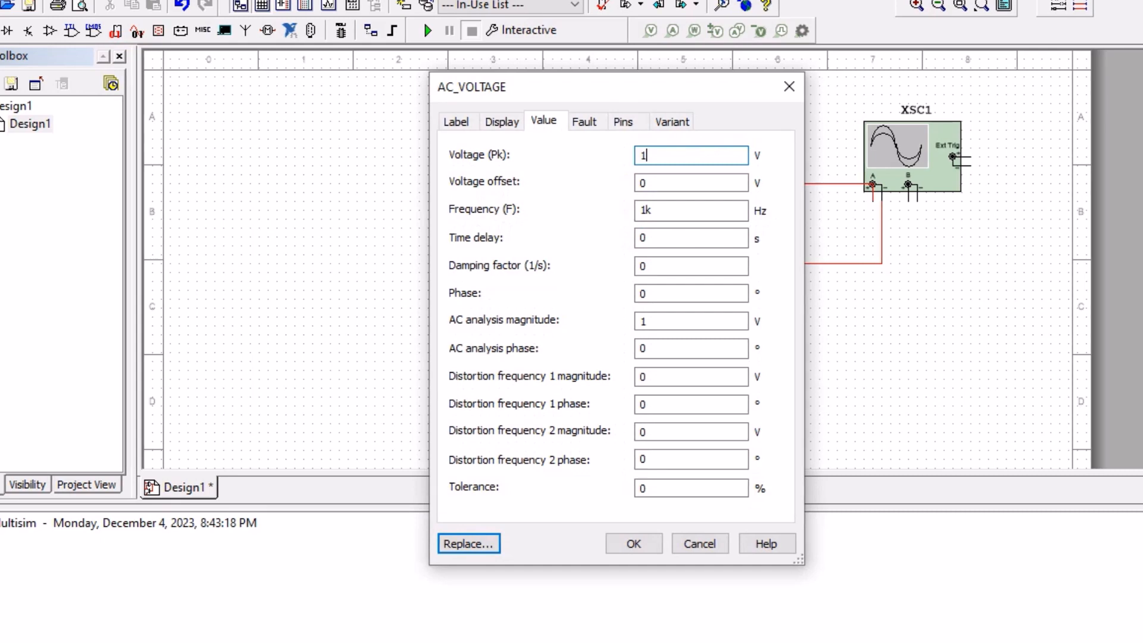
pyautogui.write('0')
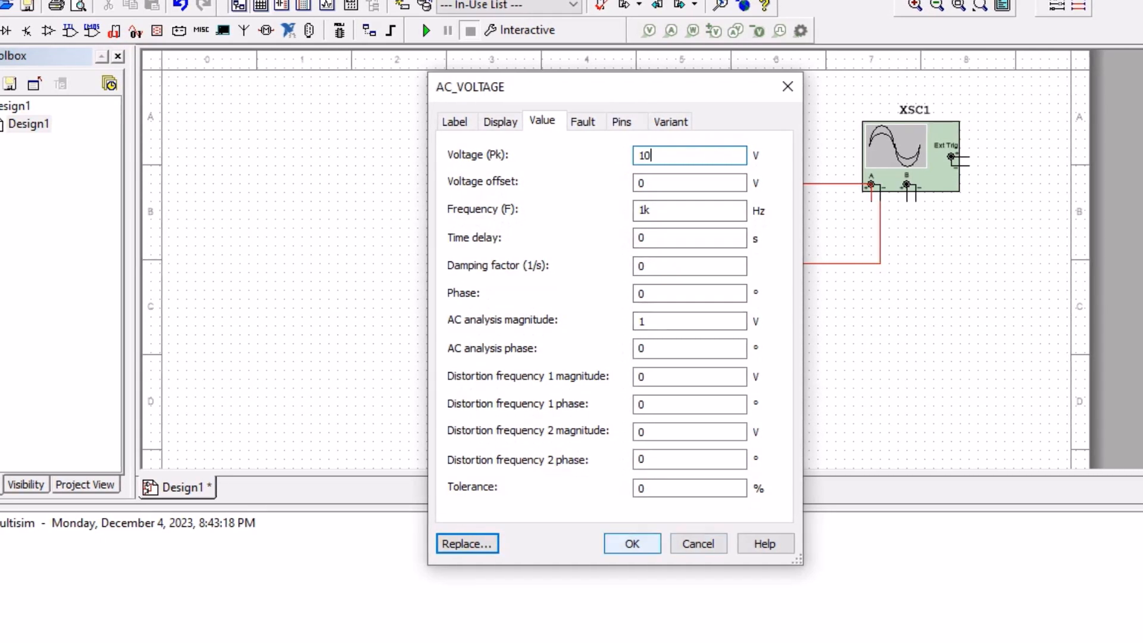
pyautogui.press('Return')
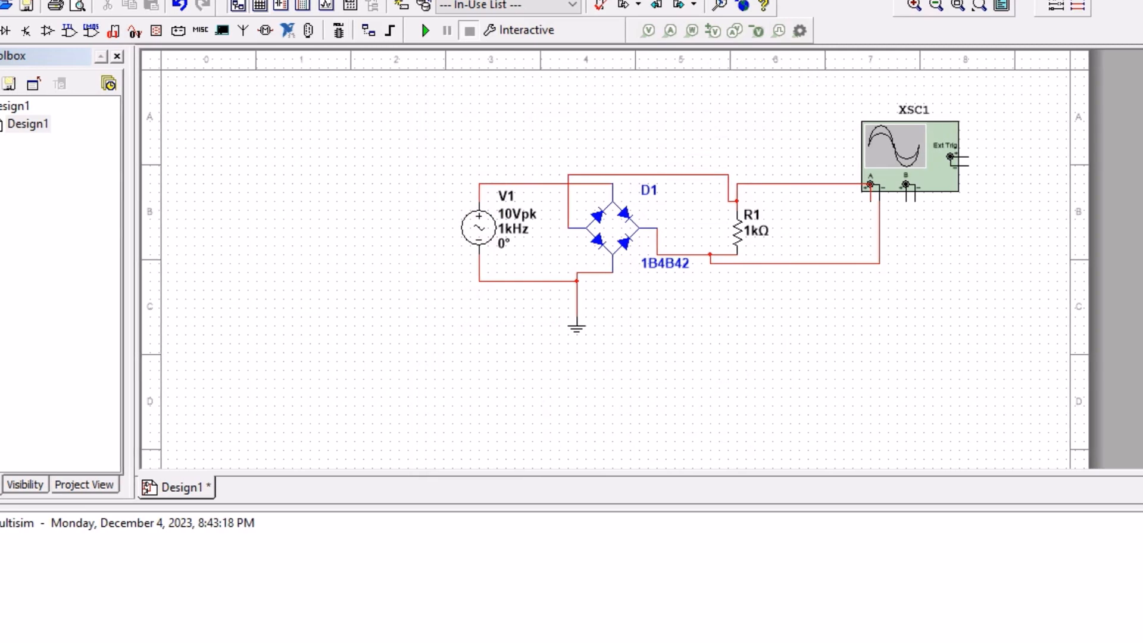
# - Run the simulation and open the display of oscilloscope XSC1
pyautogui.click(426, 30)
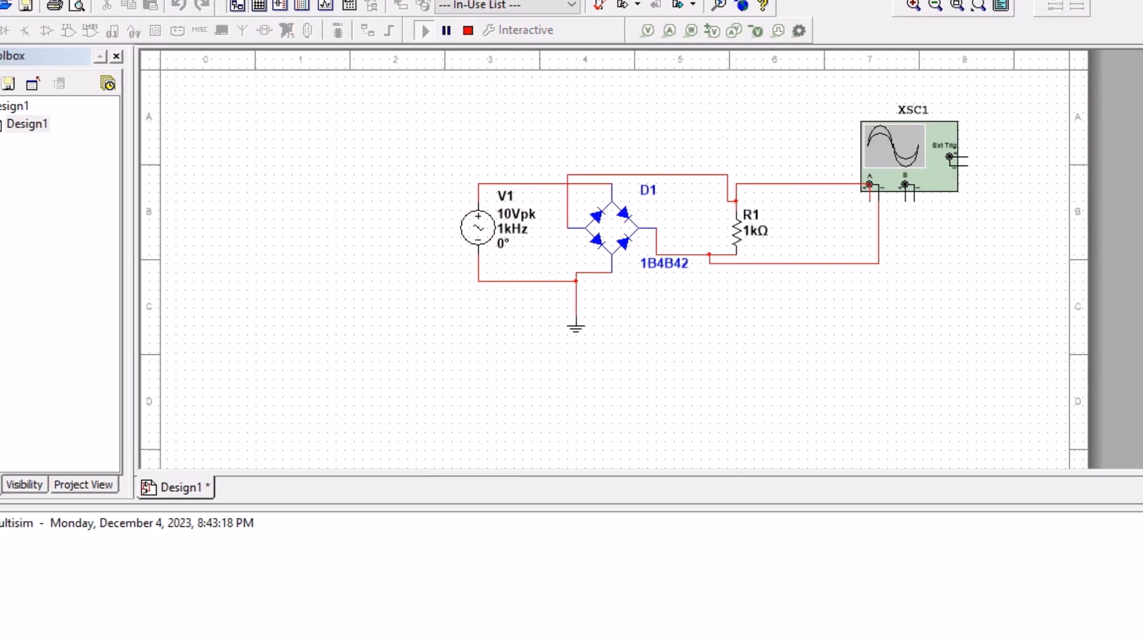
pyautogui.doubleClick(909, 156)
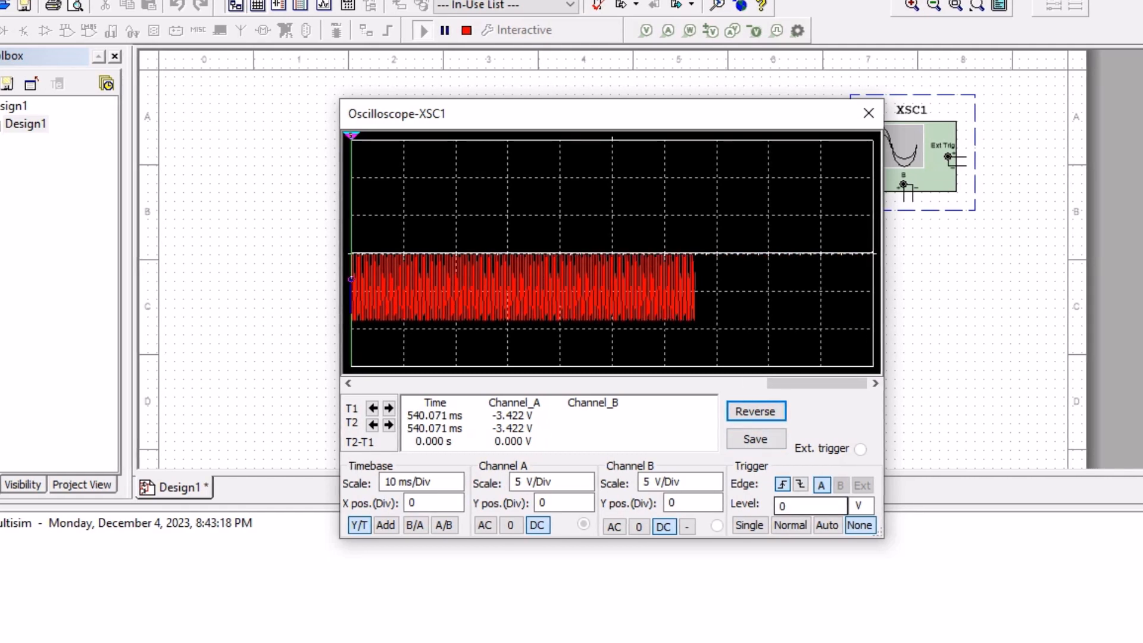
# - Set the oscilloscope's trigger level to 7 V with Single triggering
pyautogui.click(810, 507)
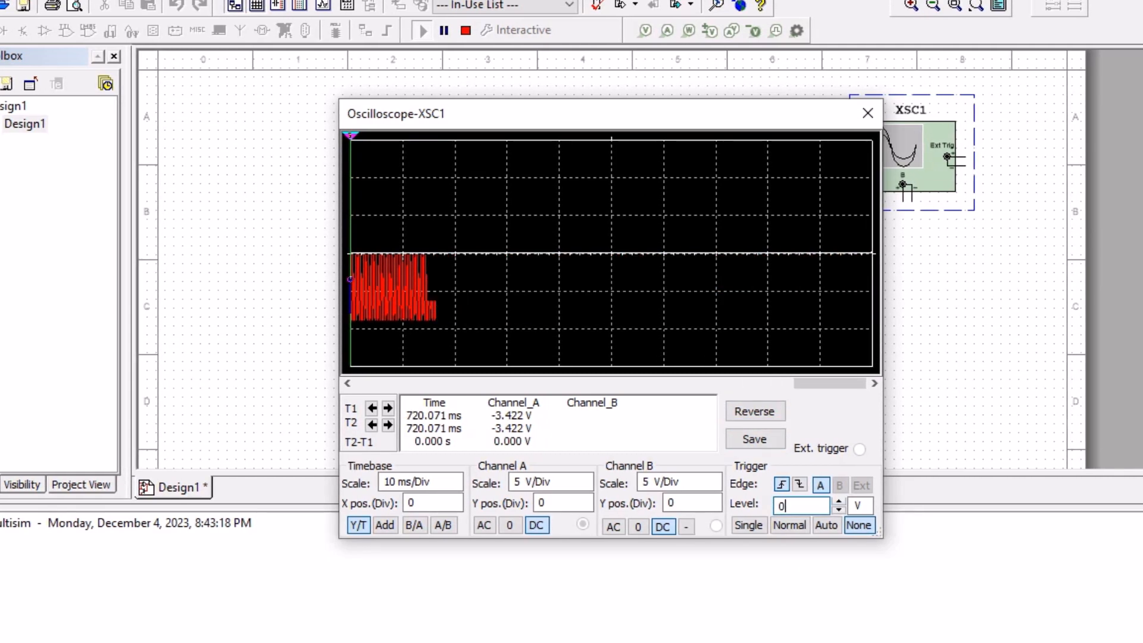
pyautogui.press('BackSpace')
pyautogui.write('7')
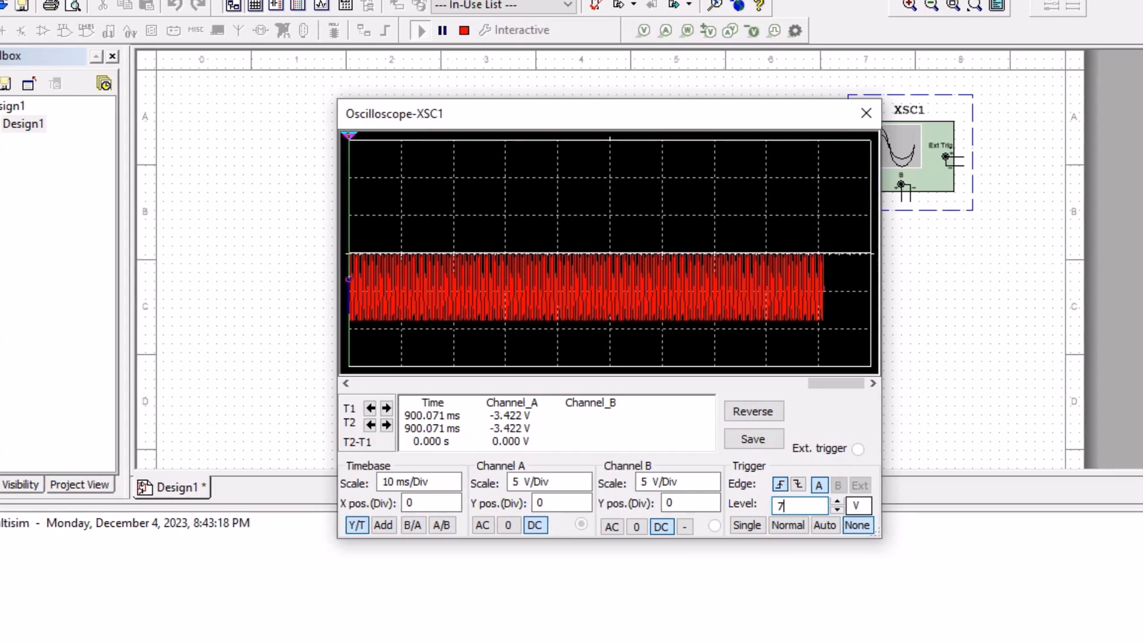
pyautogui.click(746, 525)
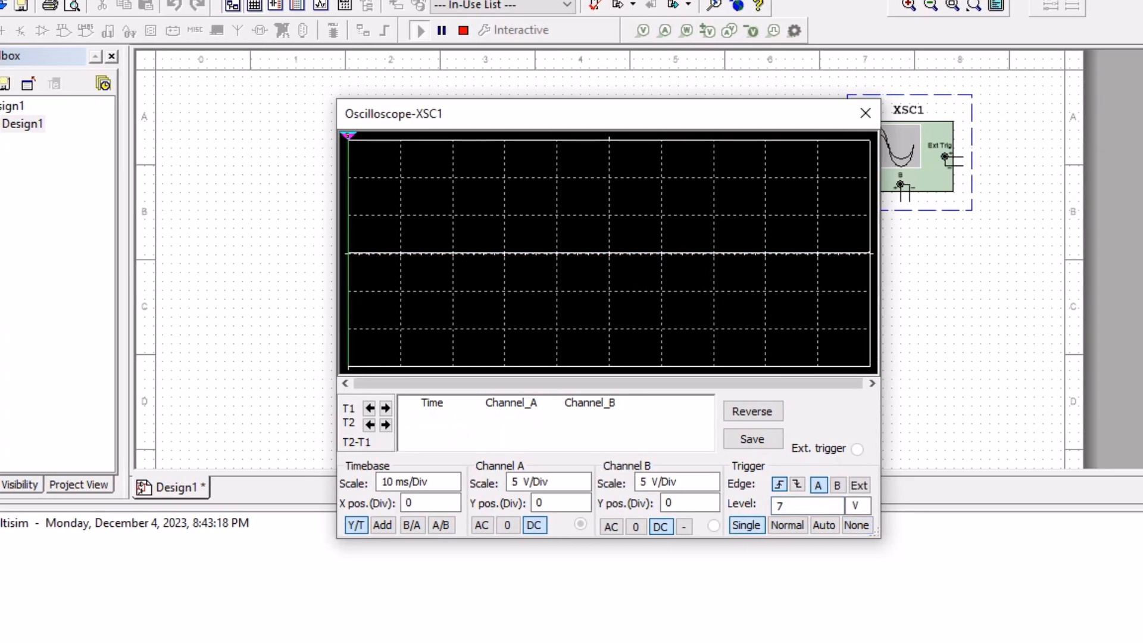
# - Set the oscilloscope's channel A scale to 10 V/Div and its timebase to 200 us/Div
pyautogui.click(548, 482)
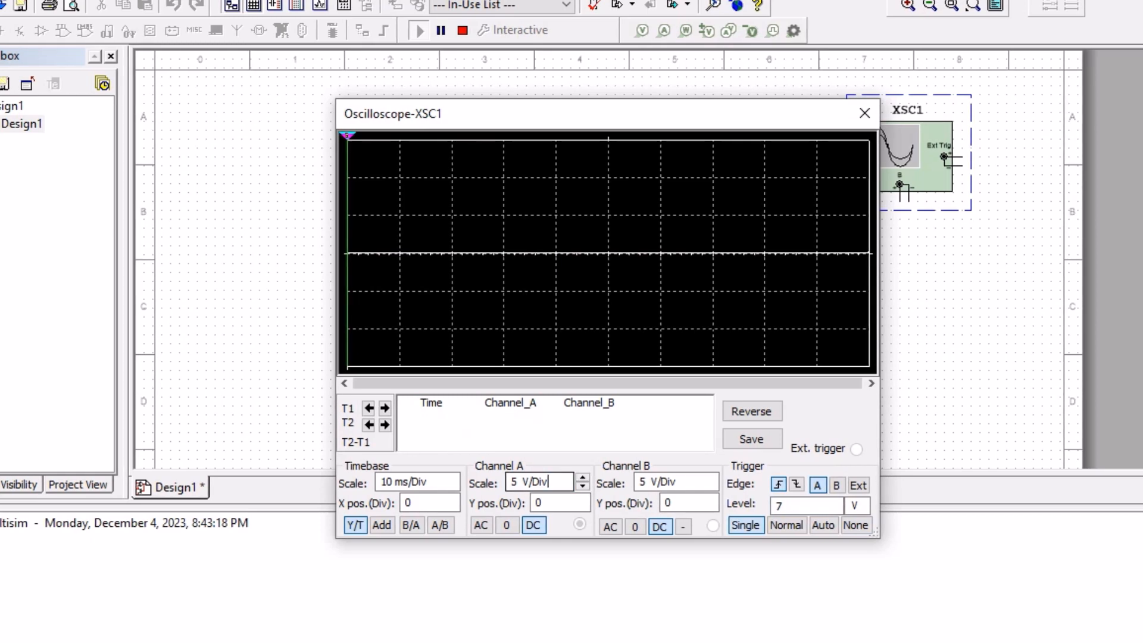
pyautogui.press('Up')
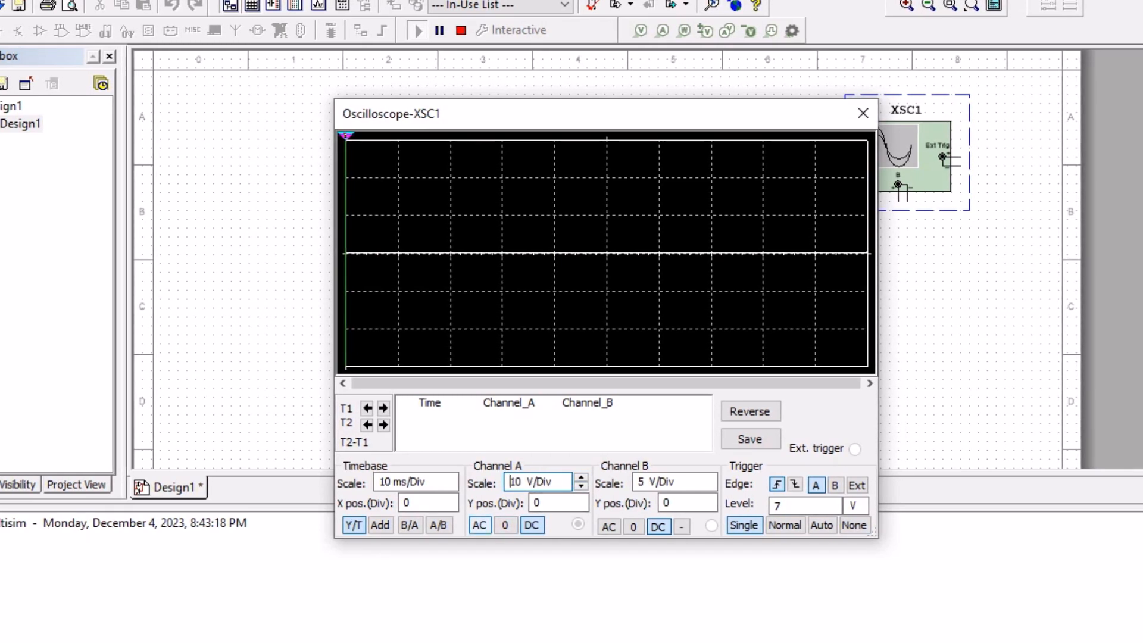
pyautogui.press('Up')
pyautogui.press('Up')
pyautogui.press('Up')
pyautogui.press('Up')
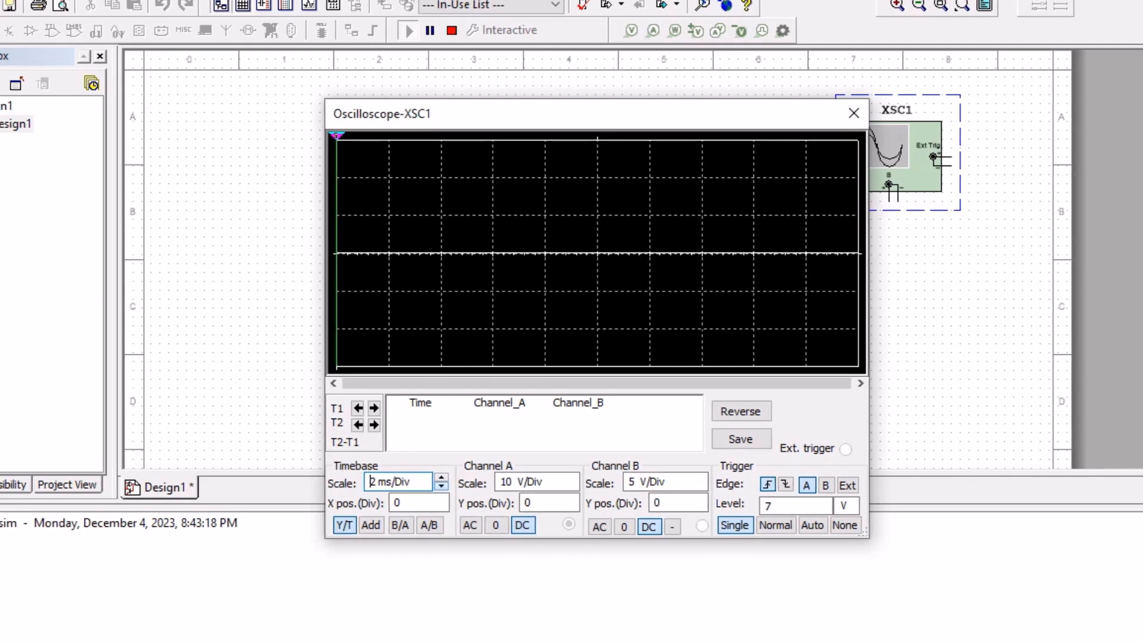
pyautogui.press('Down')
pyautogui.press('Down')
pyautogui.press('Up')
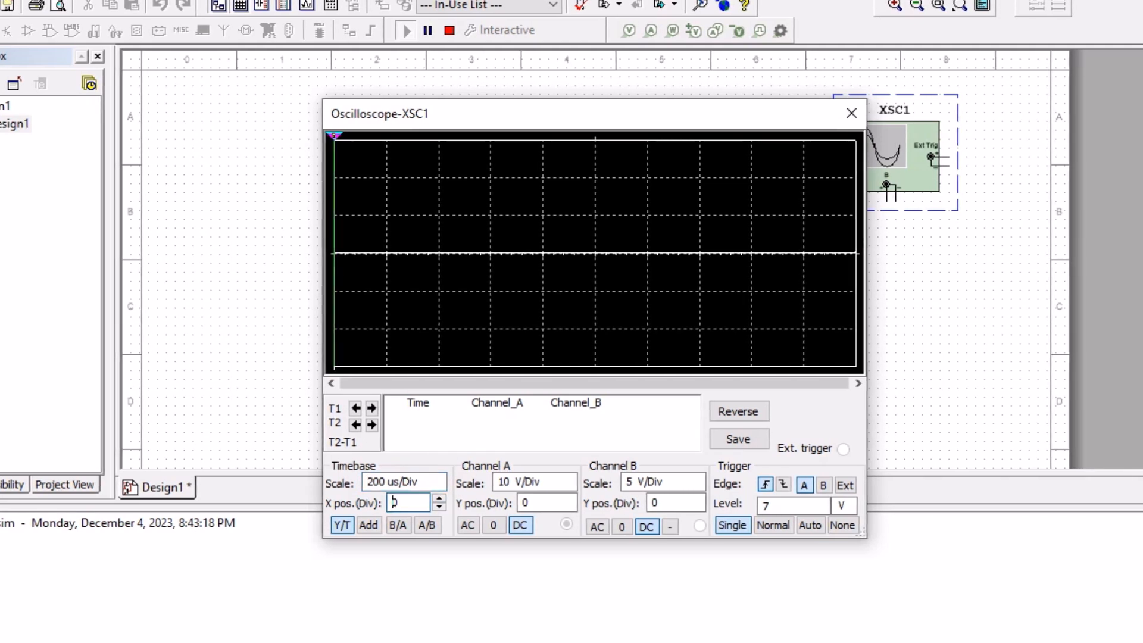
# - Set the timebase X position and channel A's Y position to -0
pyautogui.write('-')
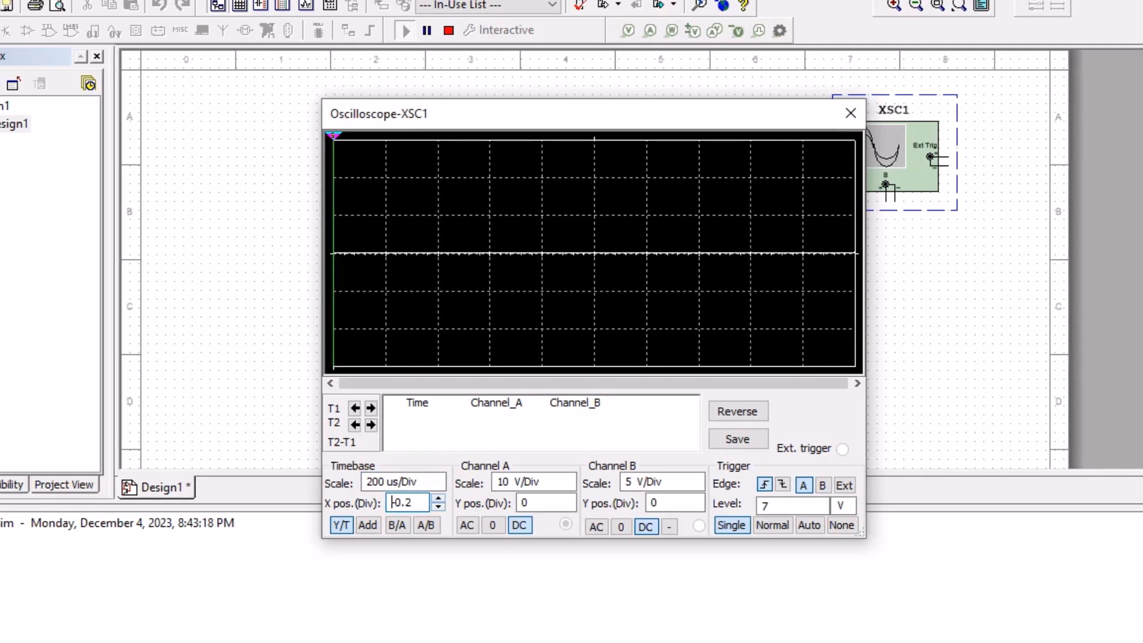
pyautogui.press('BackSpace')
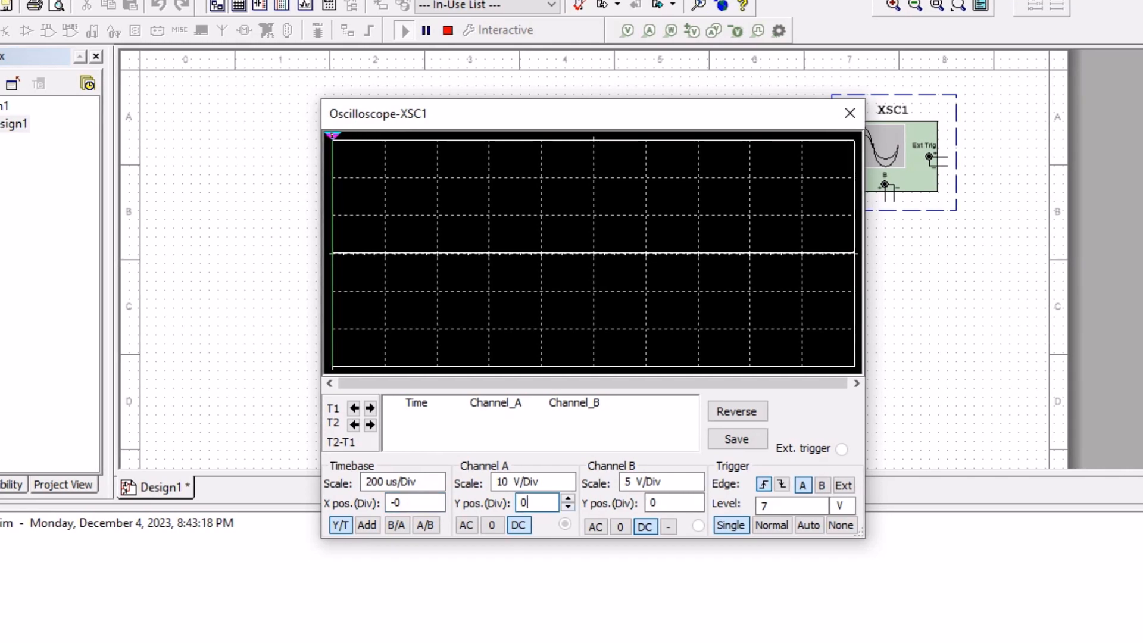
pyautogui.press('Up')
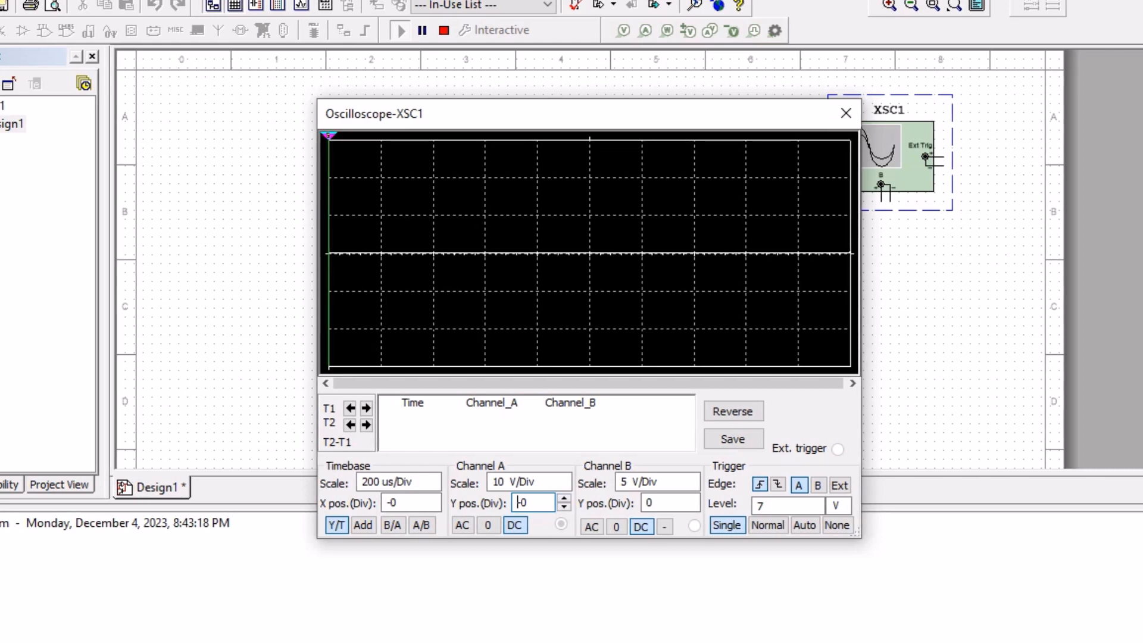
# - Move the oscilloscope display away from R1 and the bridge and set triggering to Auto
pyautogui.moveTo(452, 126); pyautogui.dragTo(135, 134)
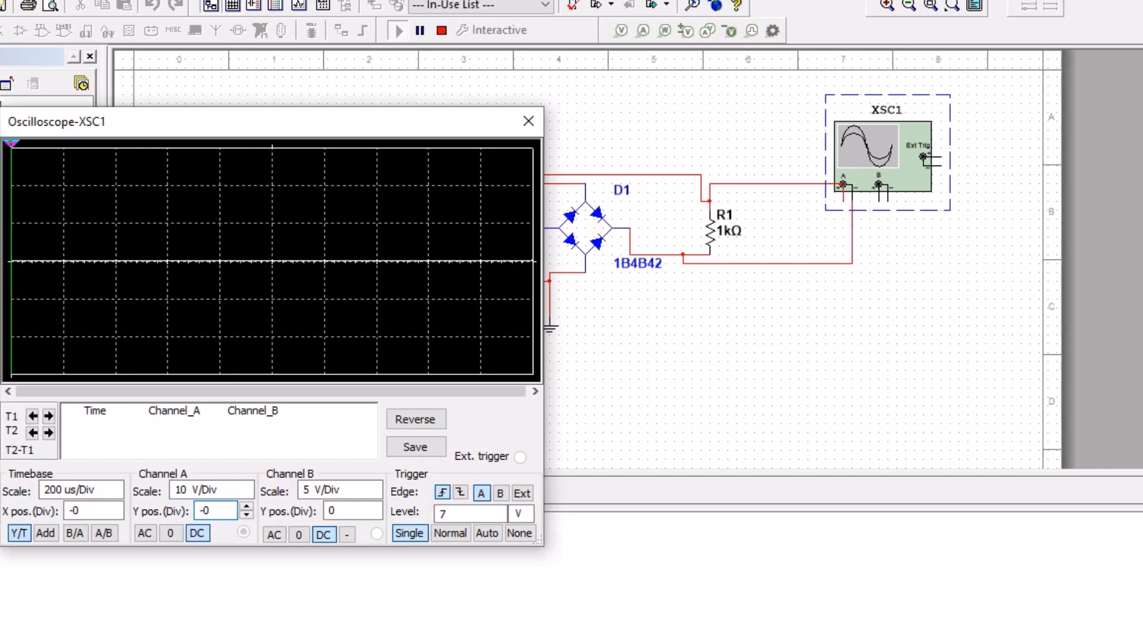
pyautogui.click(487, 534)
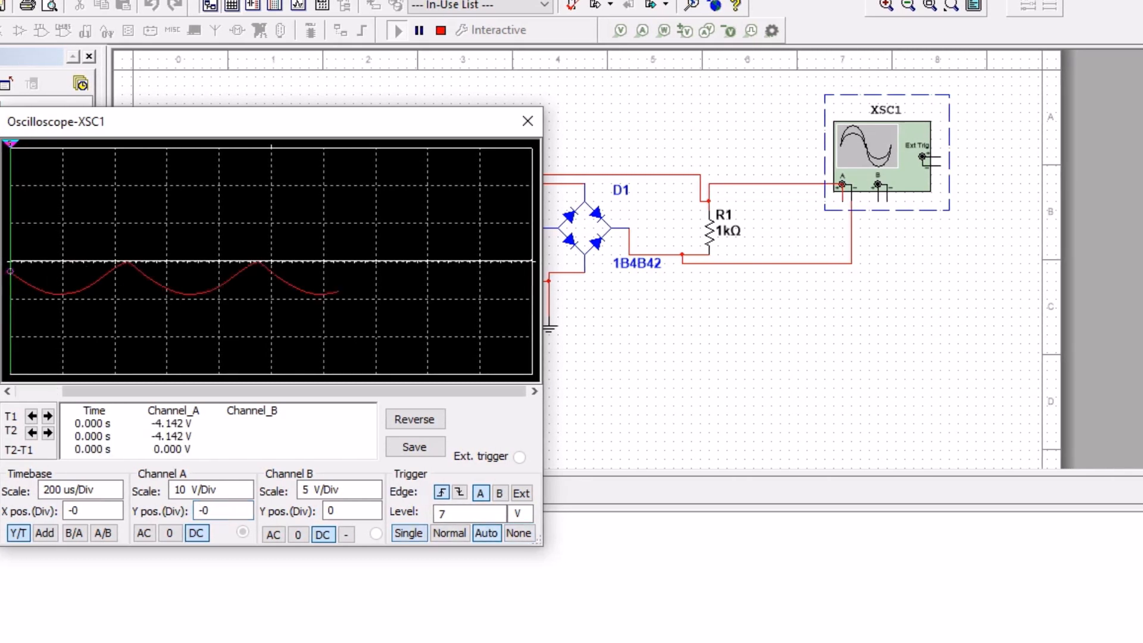
# - Try Single triggering with channel A at 10 V/Div, and return to Auto triggering
pyautogui.click(409, 533)
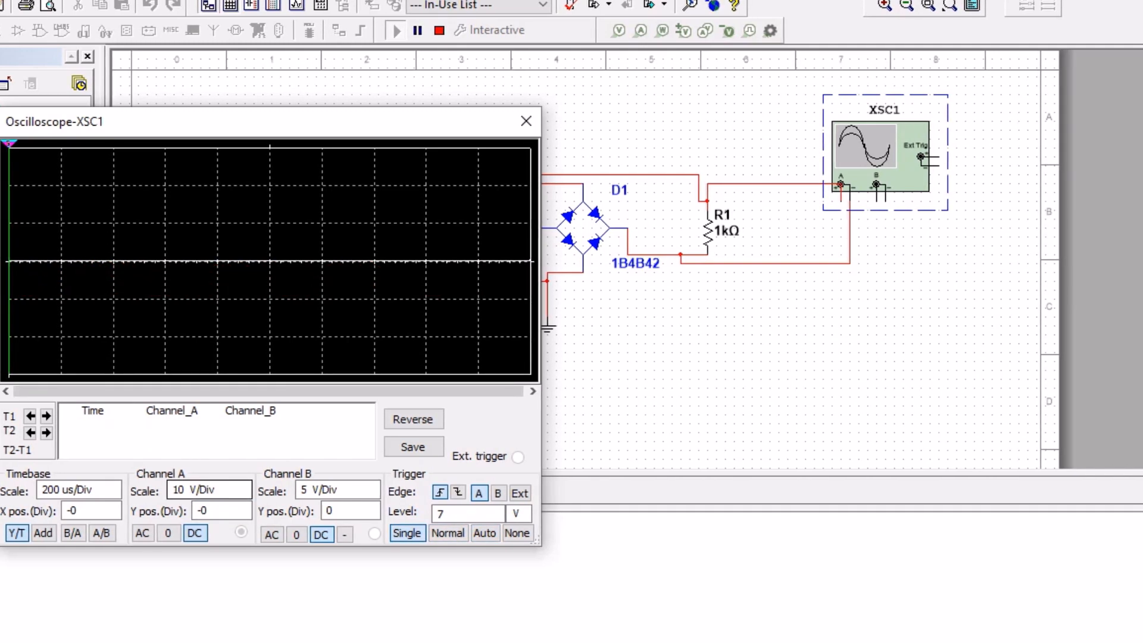
pyautogui.click(227, 490)
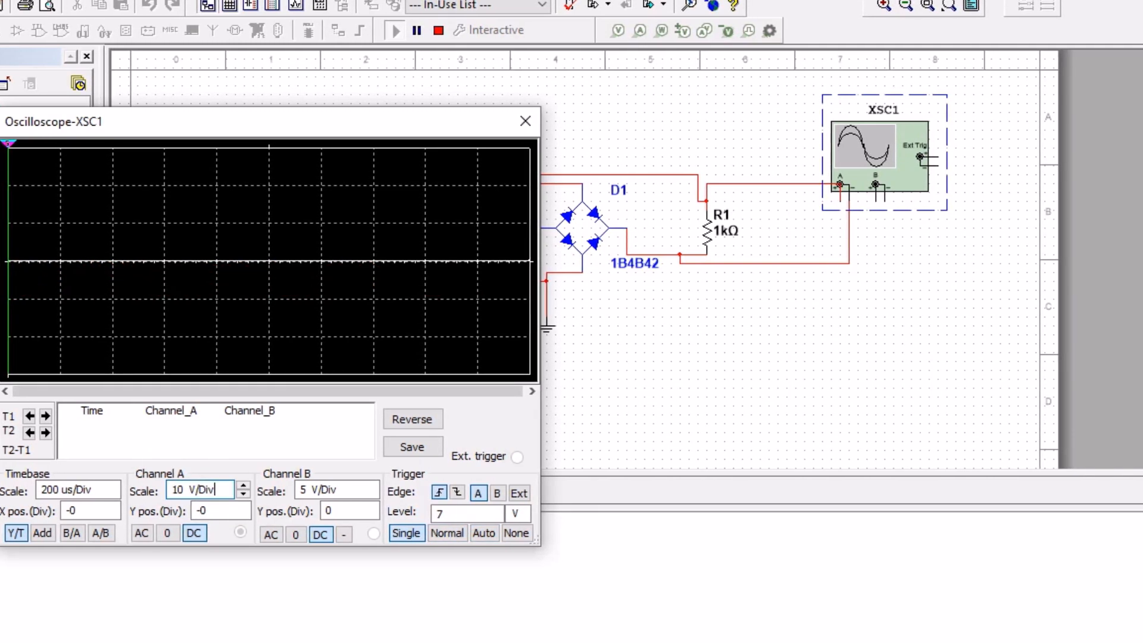
pyautogui.click(244, 486)
pyautogui.click(243, 494)
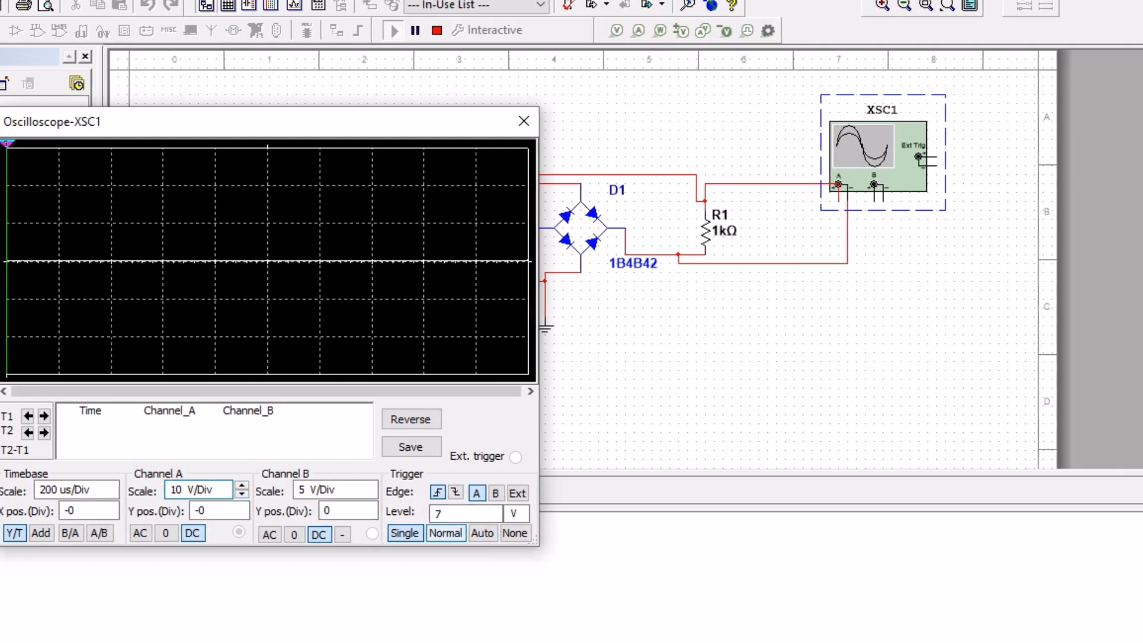
pyautogui.click(481, 533)
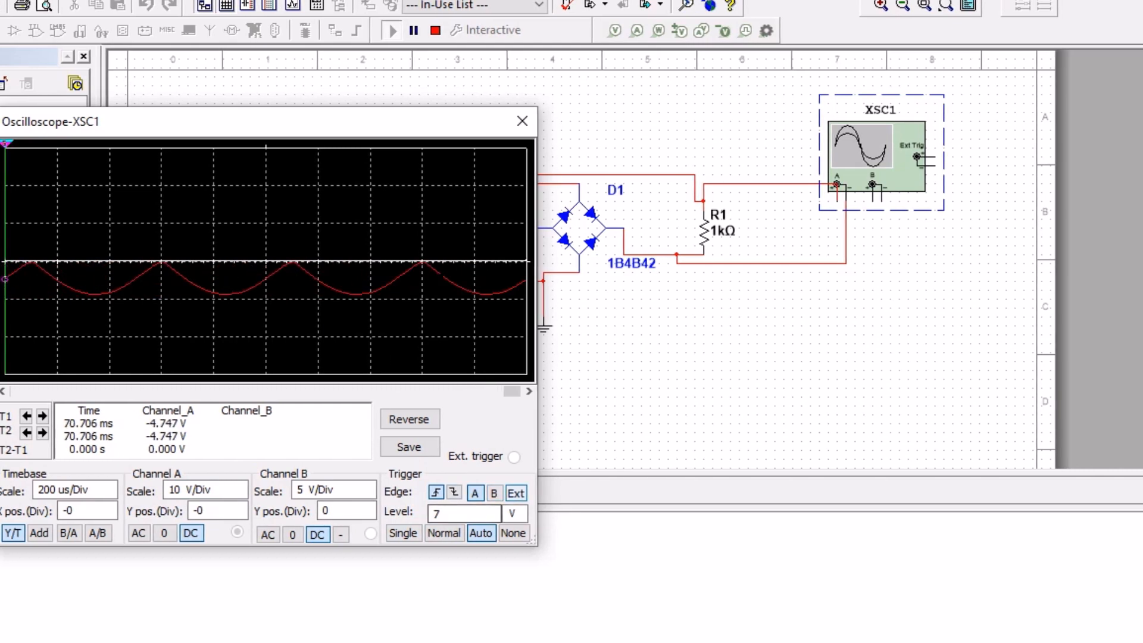
# - Switch to 0 coupling on channel A and Single triggering, with channel A at 20 V/Div and the timebase at 100 us/Div
pyautogui.click(164, 533)
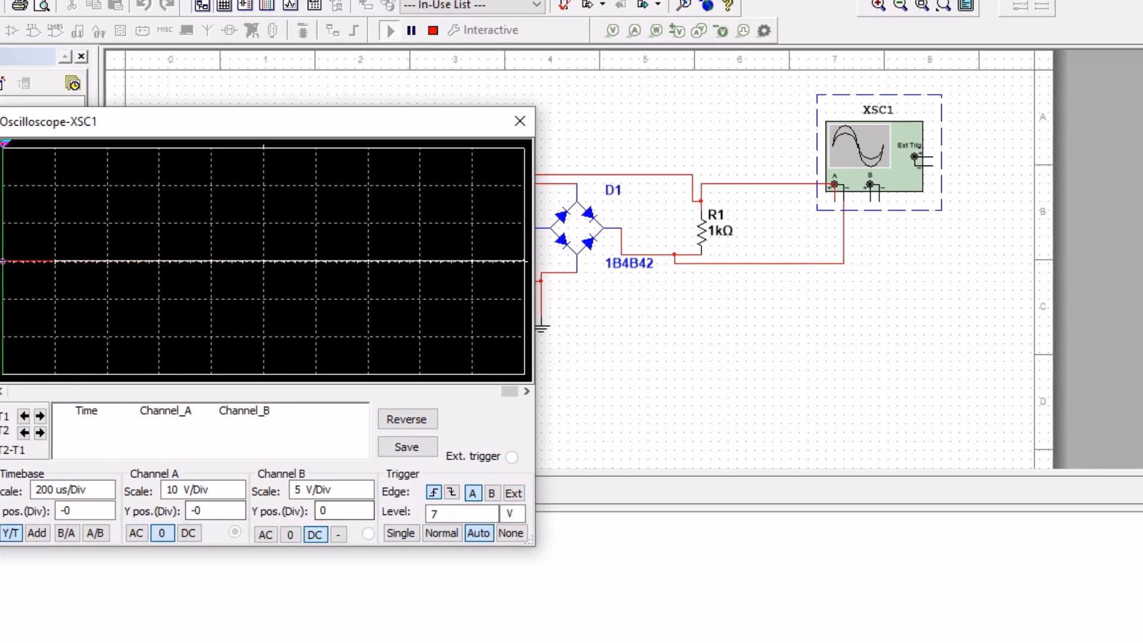
pyautogui.click(402, 533)
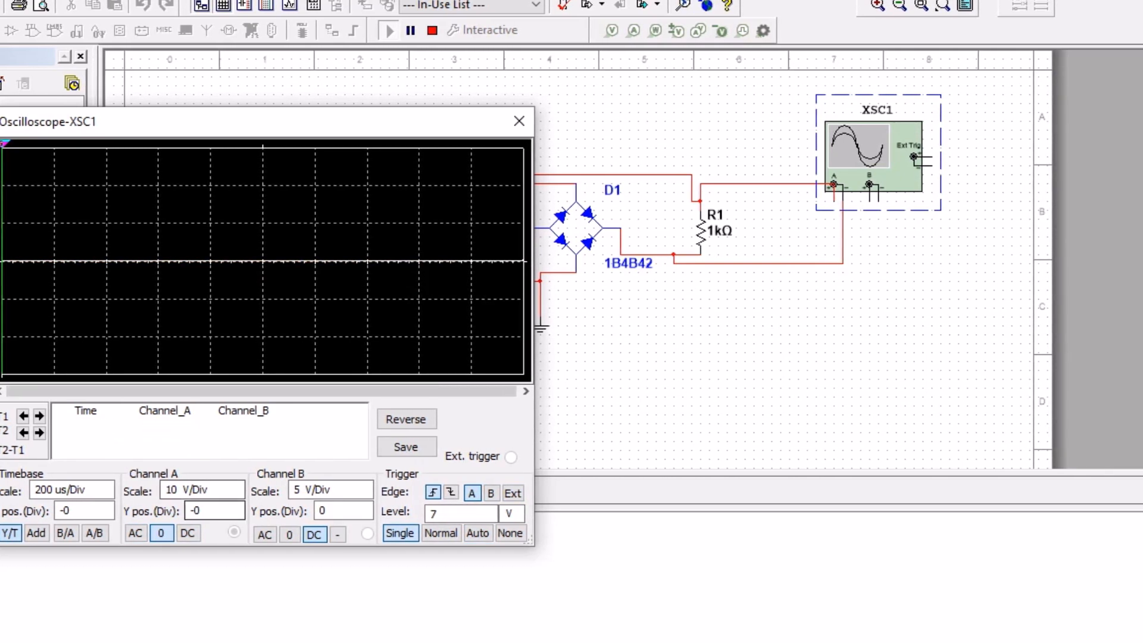
pyautogui.click(209, 490)
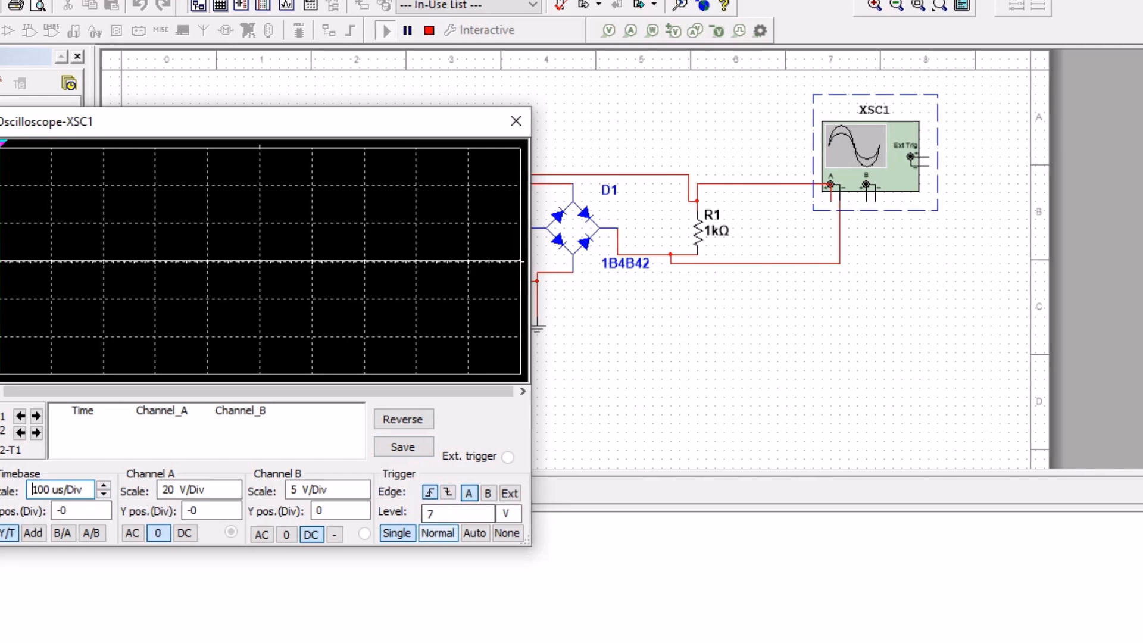
# - Return the oscilloscope to Auto triggering and set channel A to DC coupling at 10 V/Div
pyautogui.click(474, 534)
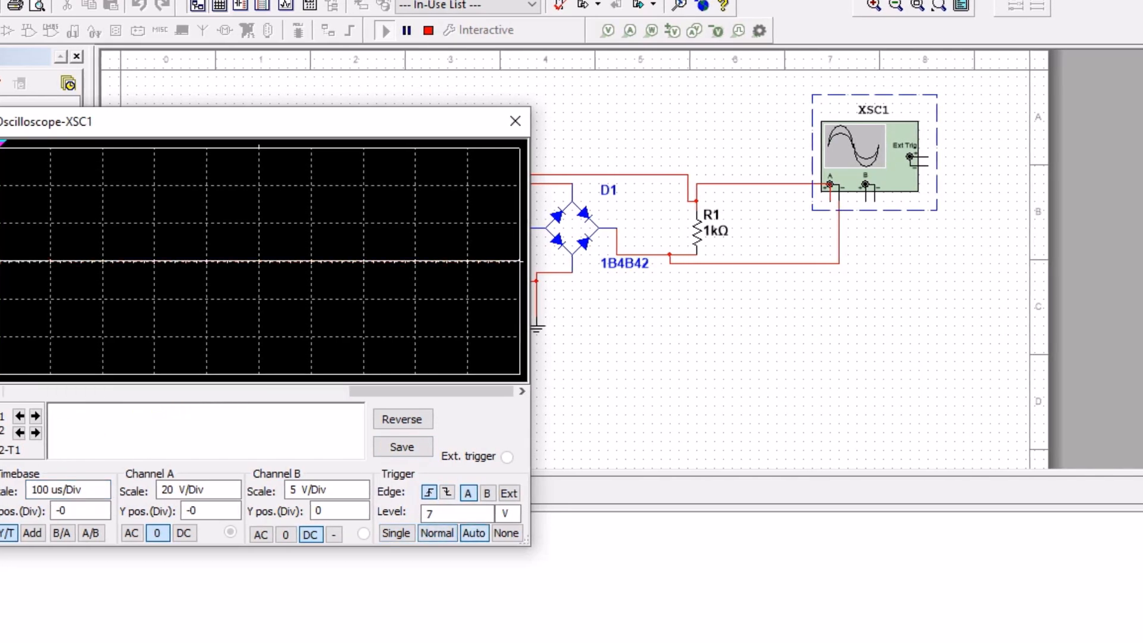
pyautogui.click(507, 534)
pyautogui.click(474, 534)
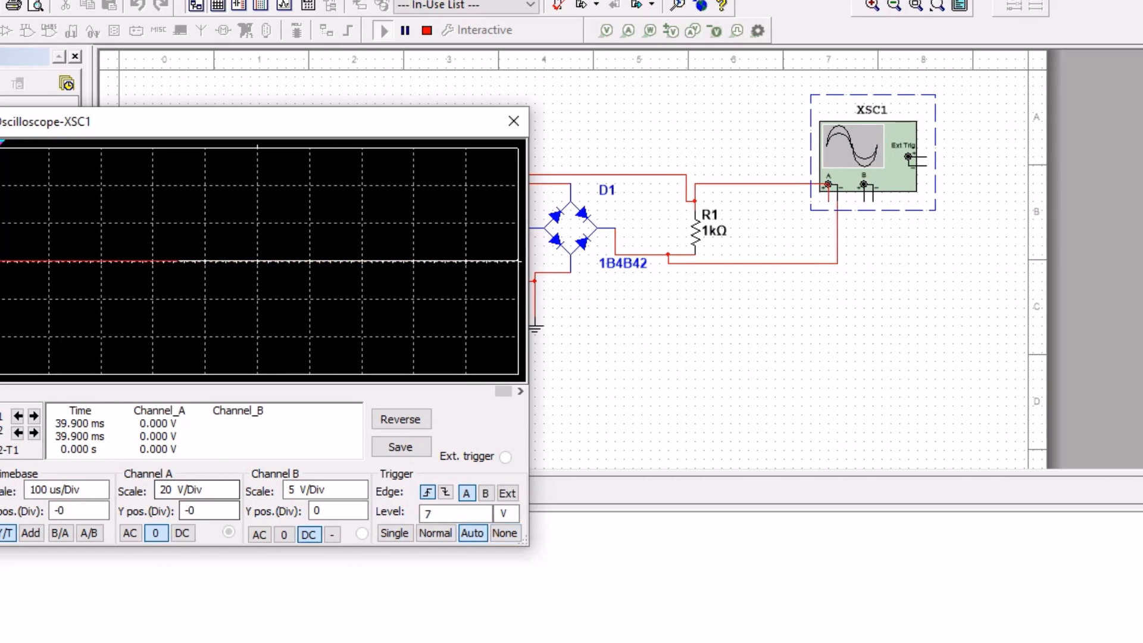
pyautogui.click(181, 532)
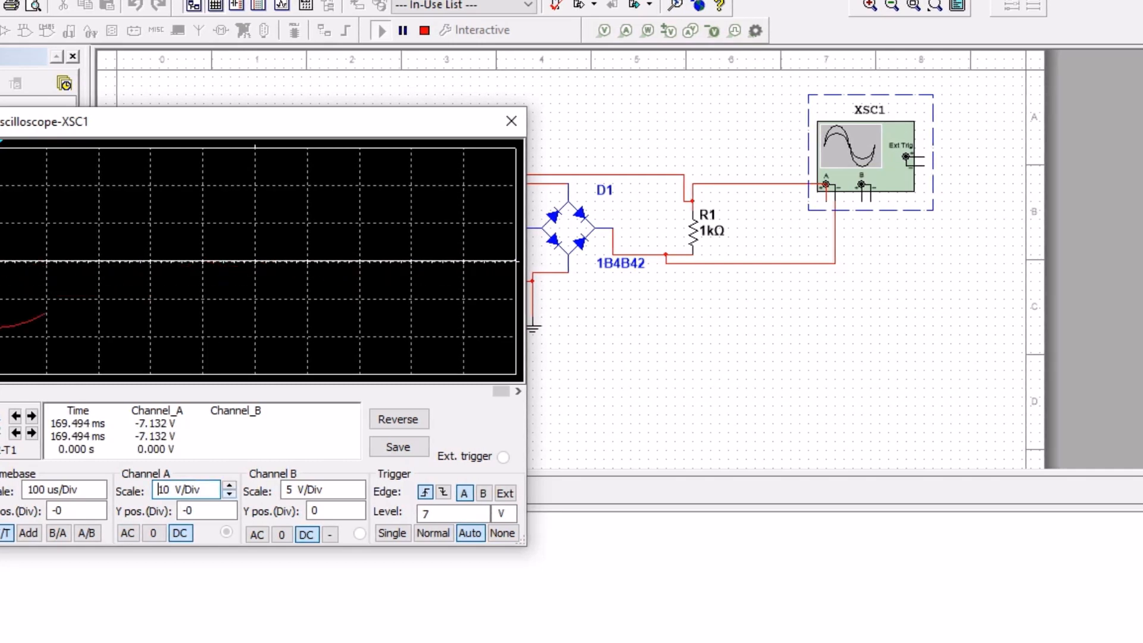
pyautogui.click(228, 486)
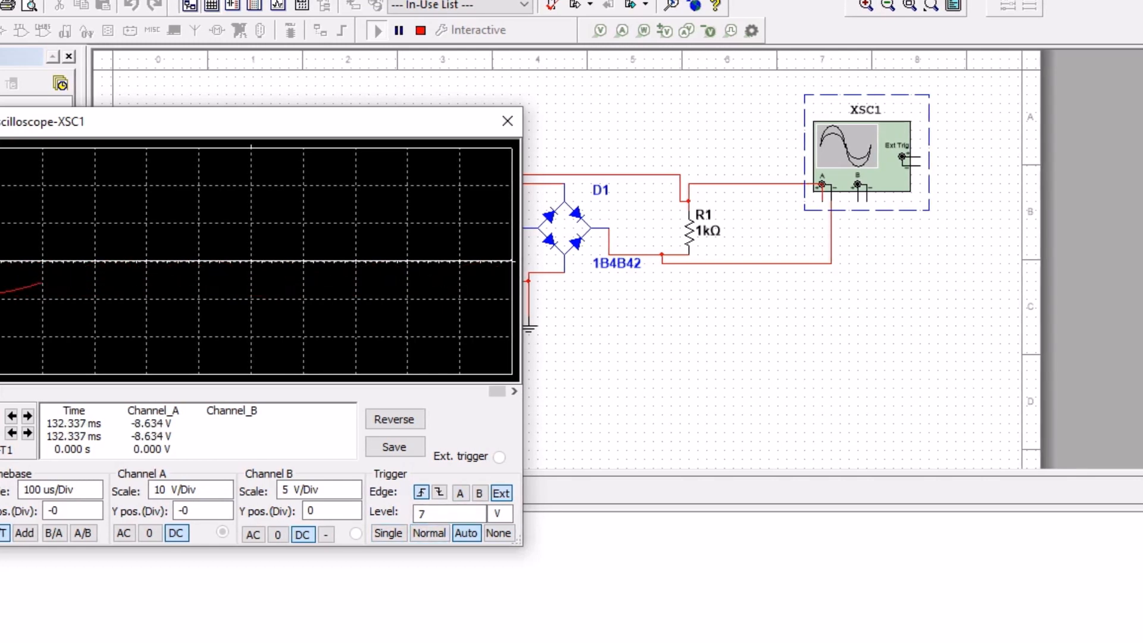
# - Try the external trigger source and switch the trigger source back to channel A
pyautogui.click(459, 493)
pyautogui.click(500, 493)
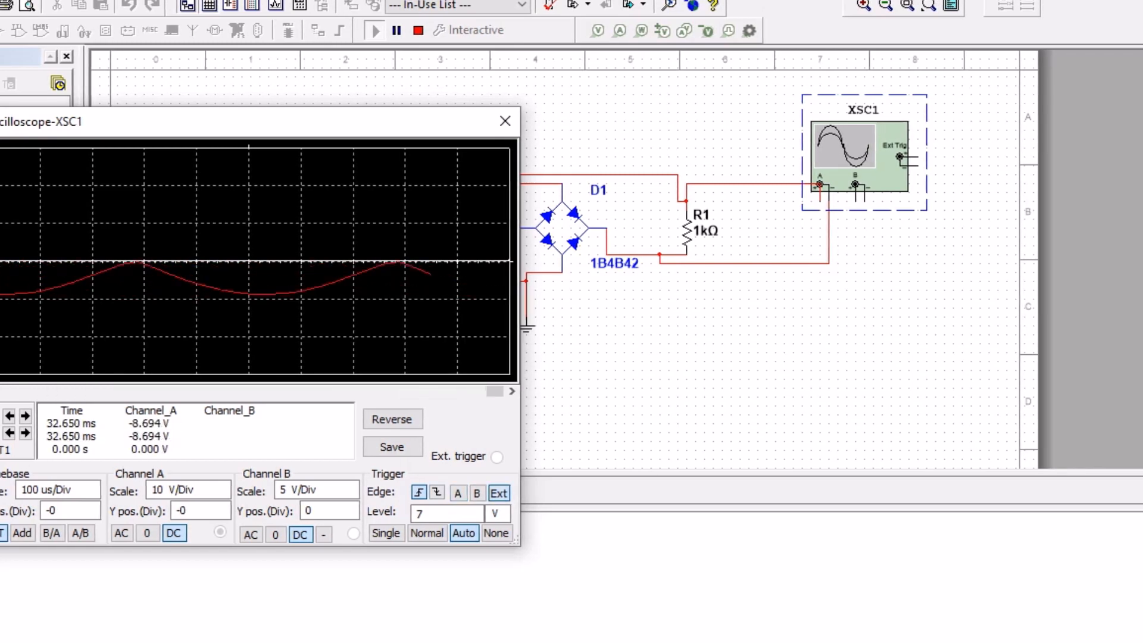
pyautogui.click(458, 493)
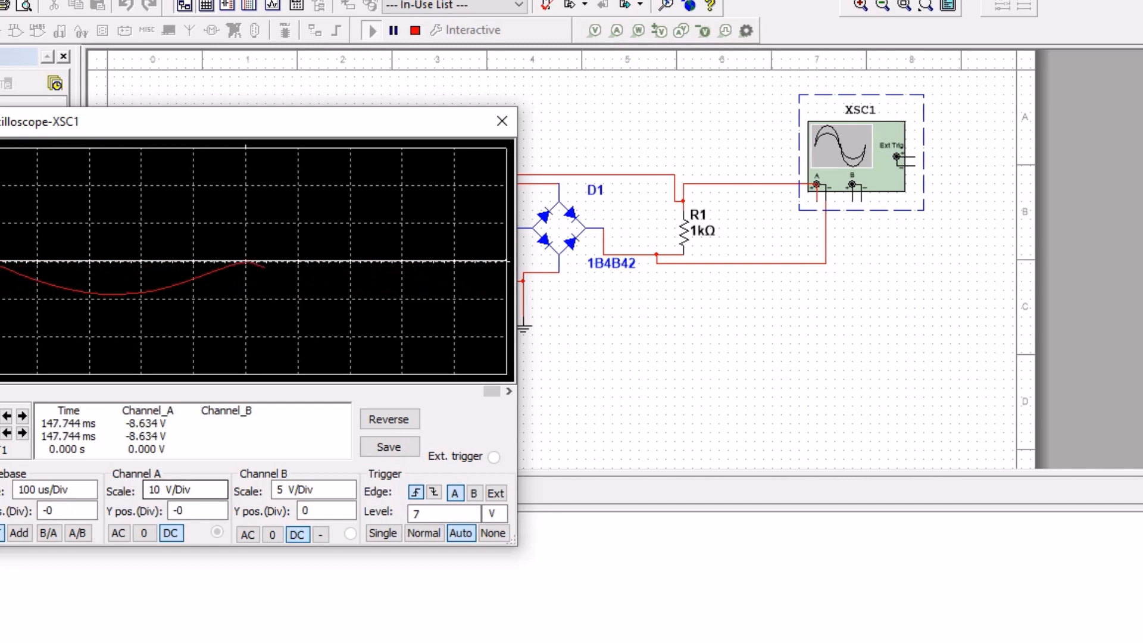
# - Set the oscilloscope's timebase scale to 50 us/Div
pyautogui.click(73, 490)
pyautogui.click(89, 494)
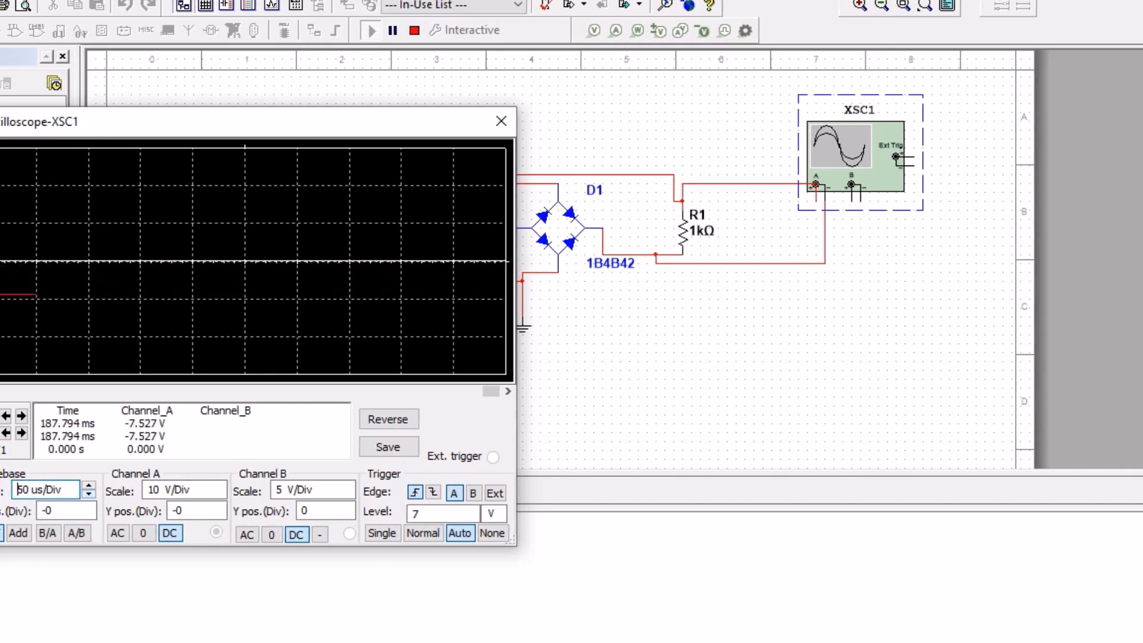
# - Set the oscilloscope's timebase scale to 100 us/Div and try the external trigger source before returning to channel A
pyautogui.click(89, 485)
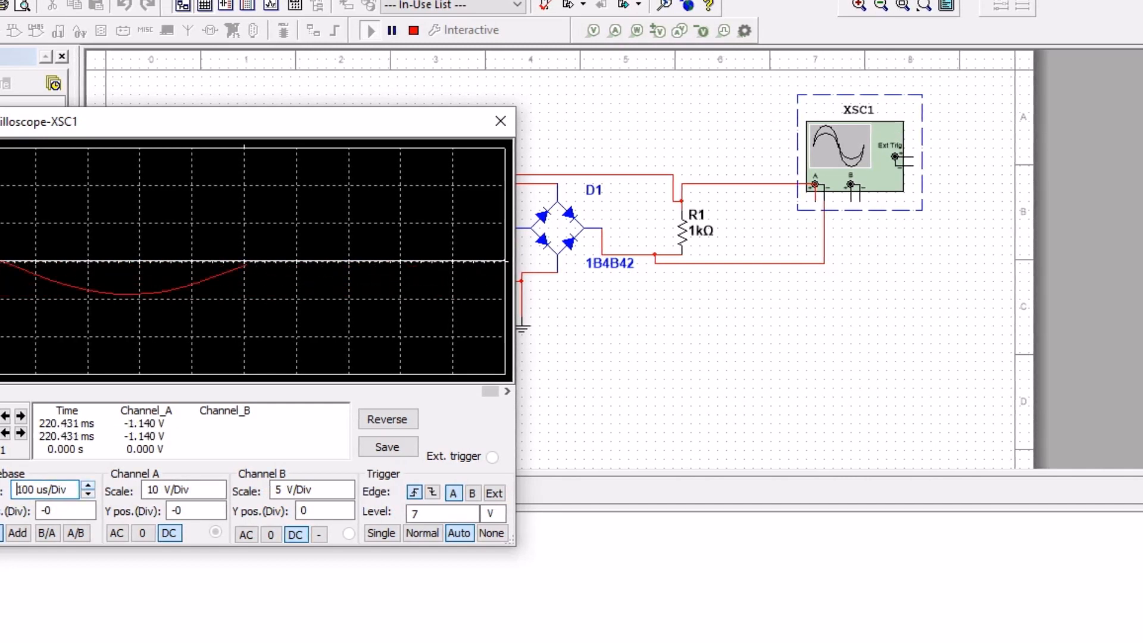
pyautogui.click(88, 486)
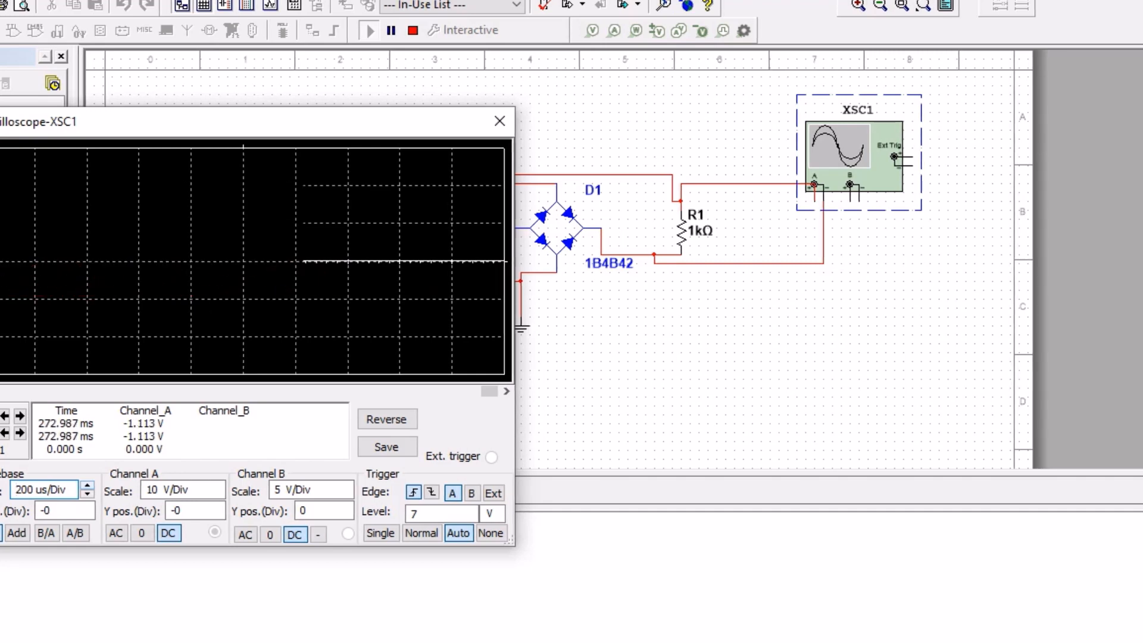
pyautogui.click(88, 494)
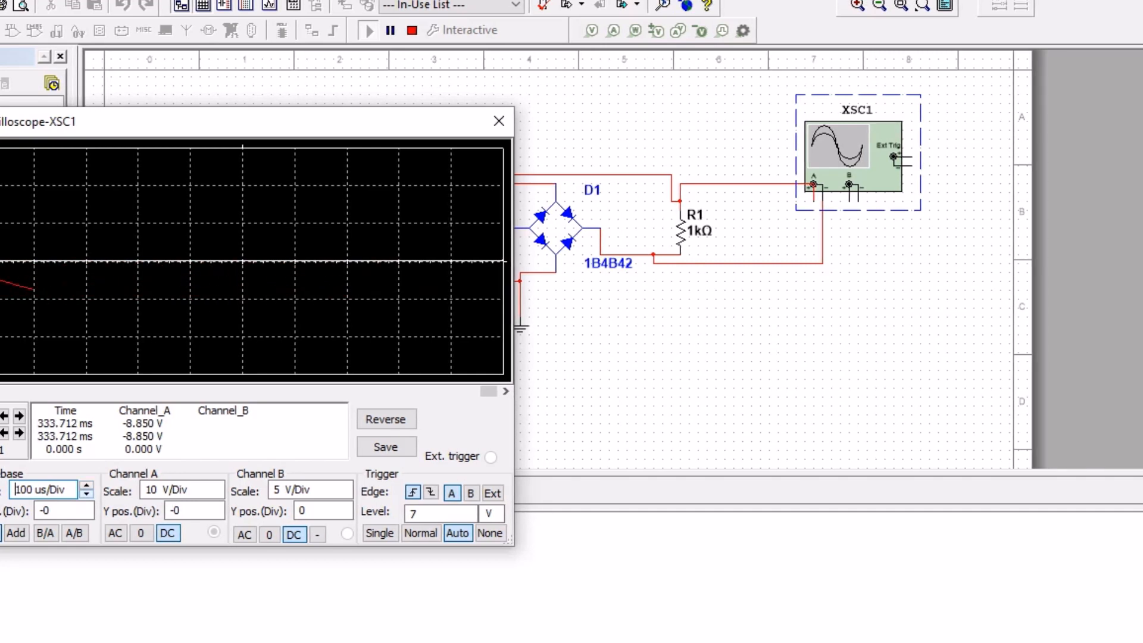
pyautogui.click(492, 493)
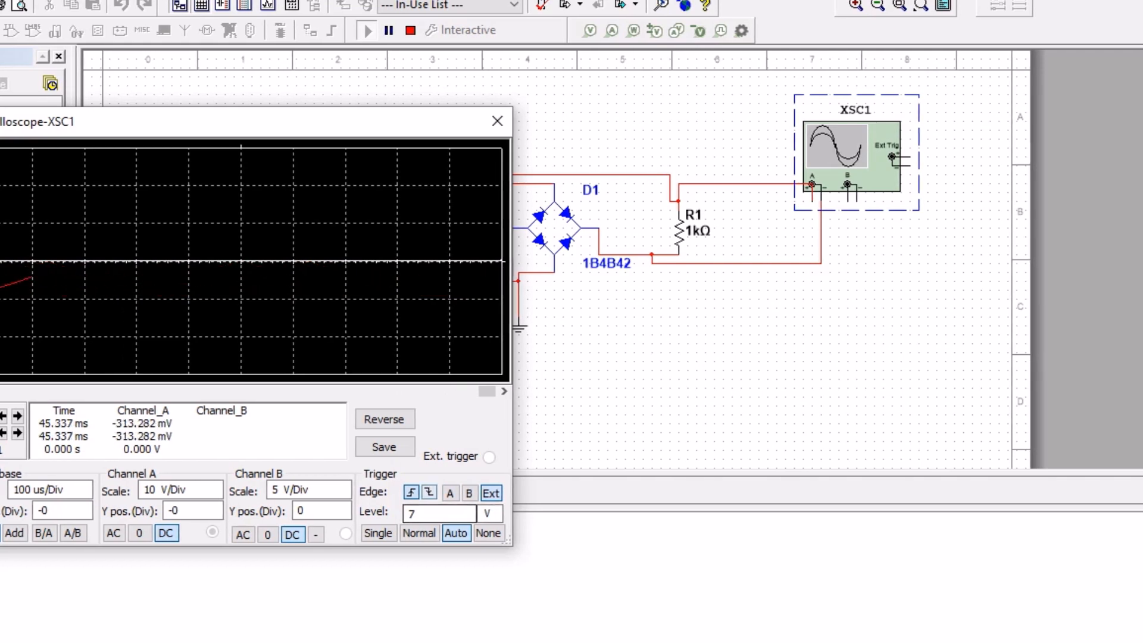
pyautogui.click(450, 494)
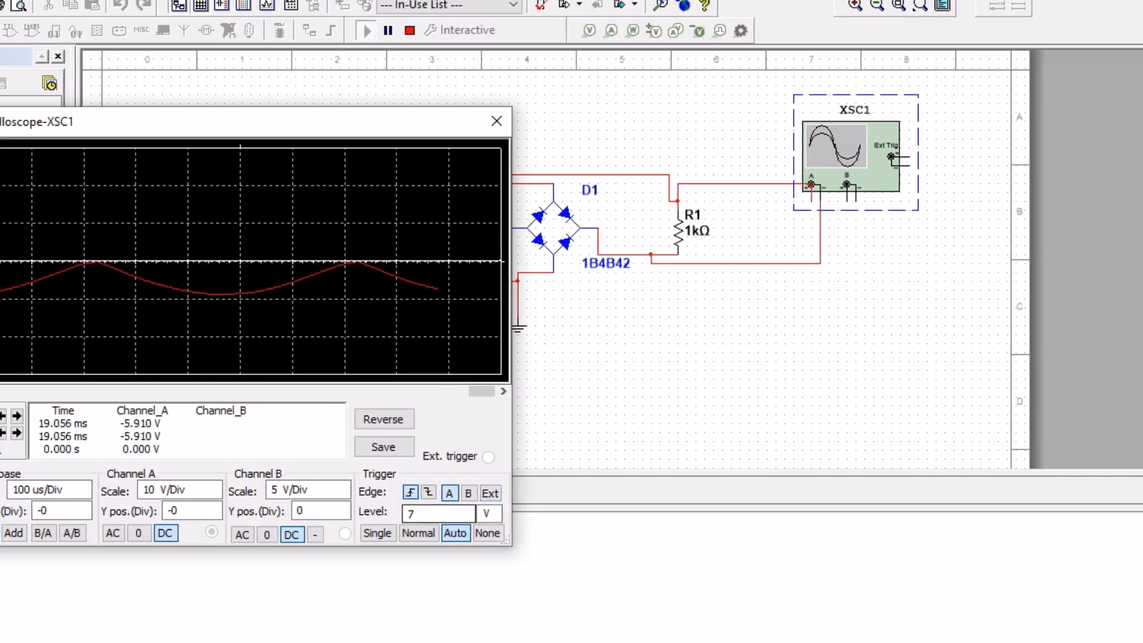
# - Try to change the trigger level, and reverse the oscilloscope's display background and restore it
pyautogui.click(436, 513)
pyautogui.press('BackSpace')
pyautogui.write('6')
pyautogui.press('Up')
pyautogui.press('Up')
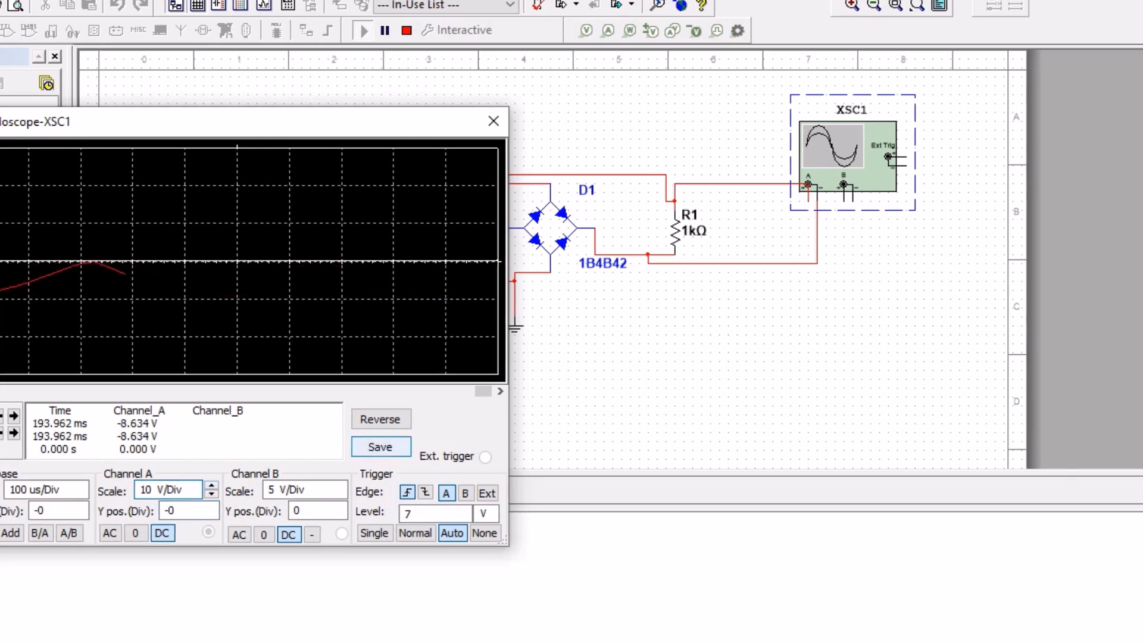
pyautogui.click(381, 419)
pyautogui.click(380, 419)
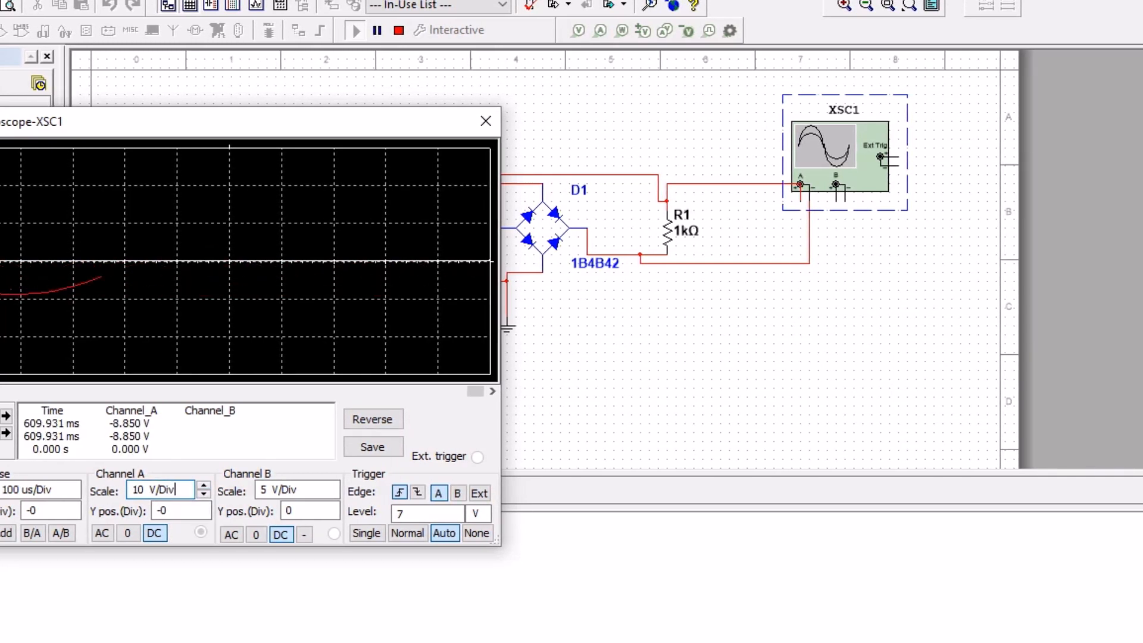
# - Set the oscilloscope's timebase scale to 200 us/Div
pyautogui.click(70, 490)
pyautogui.click(74, 494)
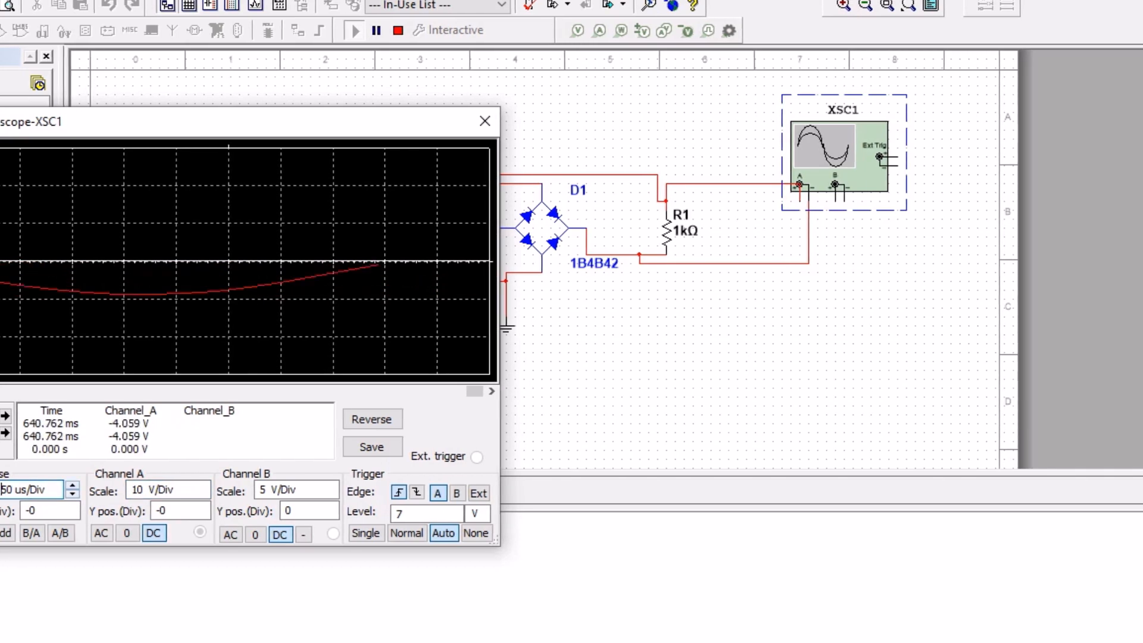
pyautogui.press('Up')
pyautogui.press('Up')
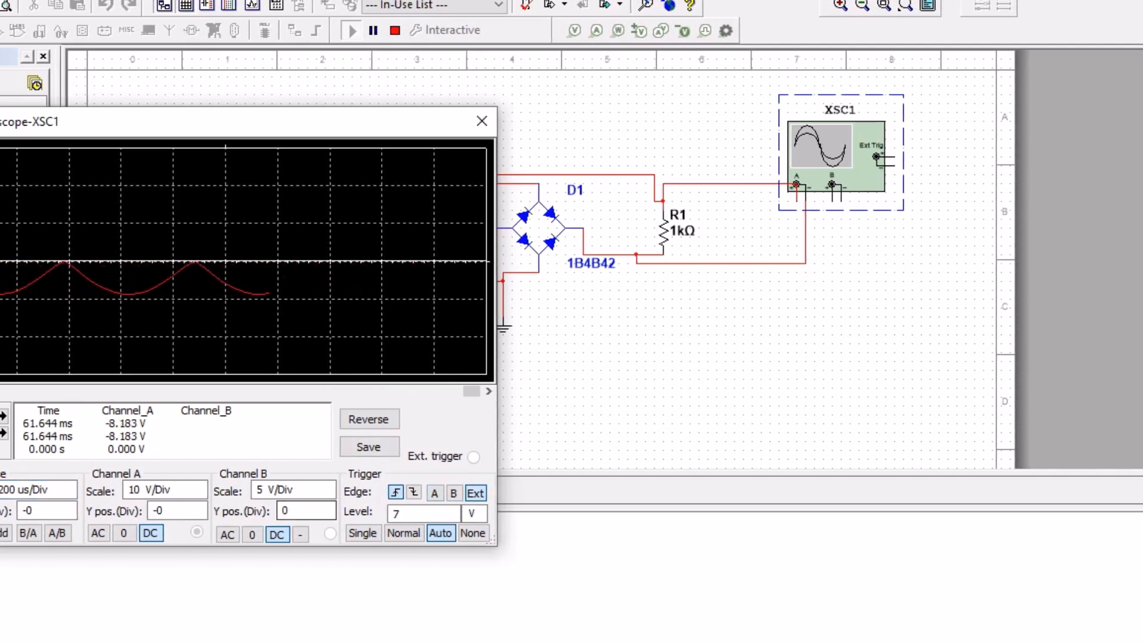
# - Set channel A to AC coupling with channel A as trigger source, and try Normal, None and Single triggering
pyautogui.click(124, 533)
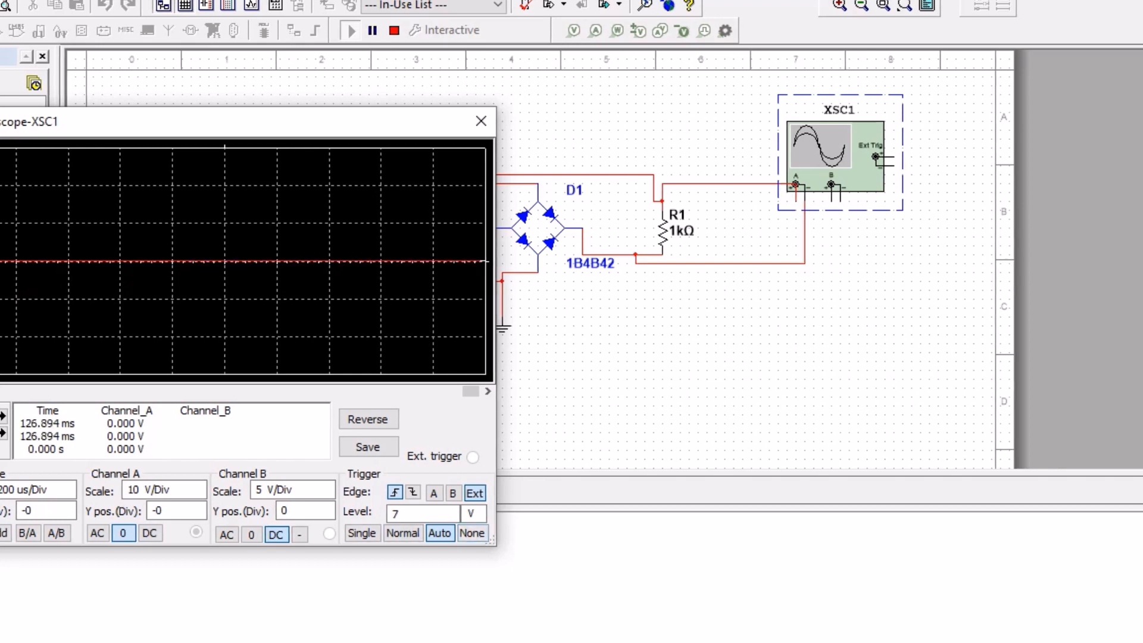
pyautogui.click(403, 533)
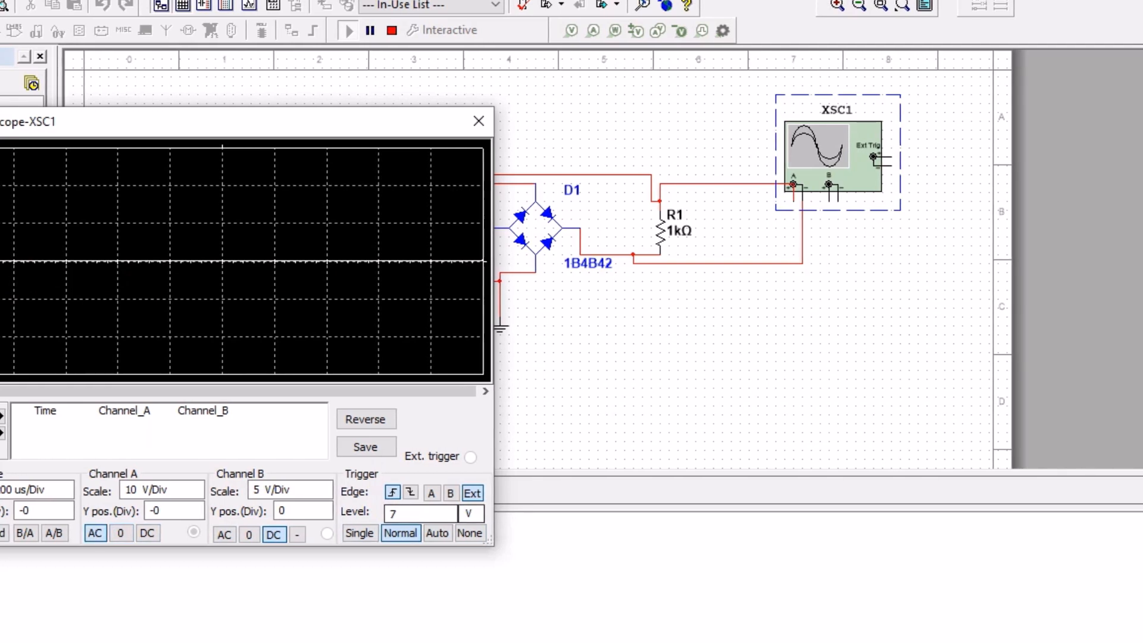
pyautogui.click(432, 493)
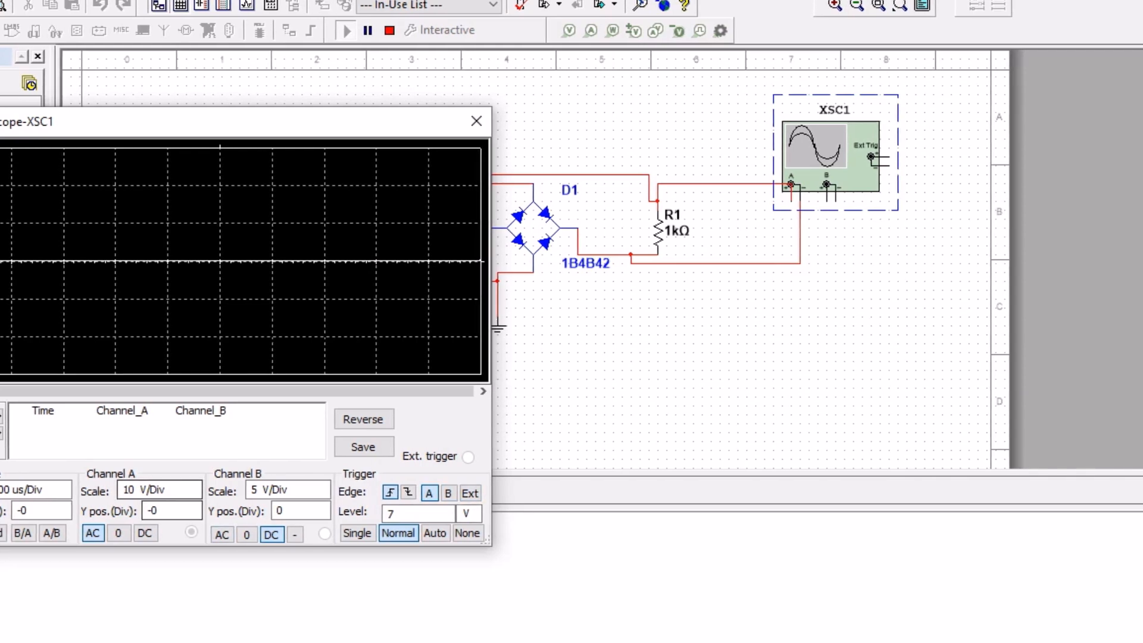
pyautogui.click(356, 533)
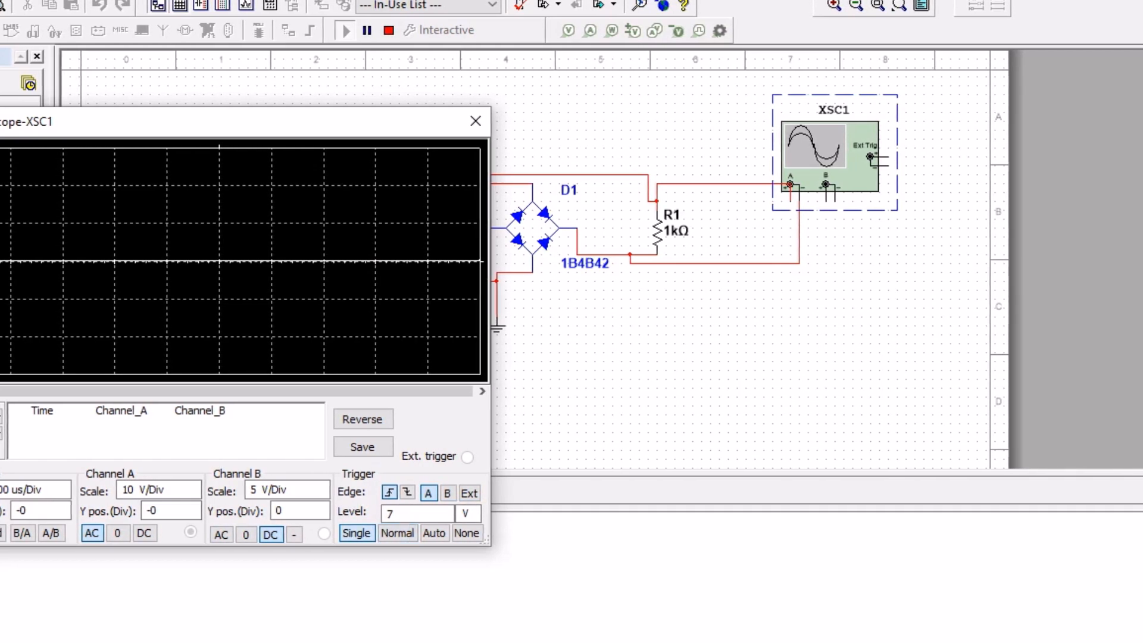
pyautogui.click(466, 533)
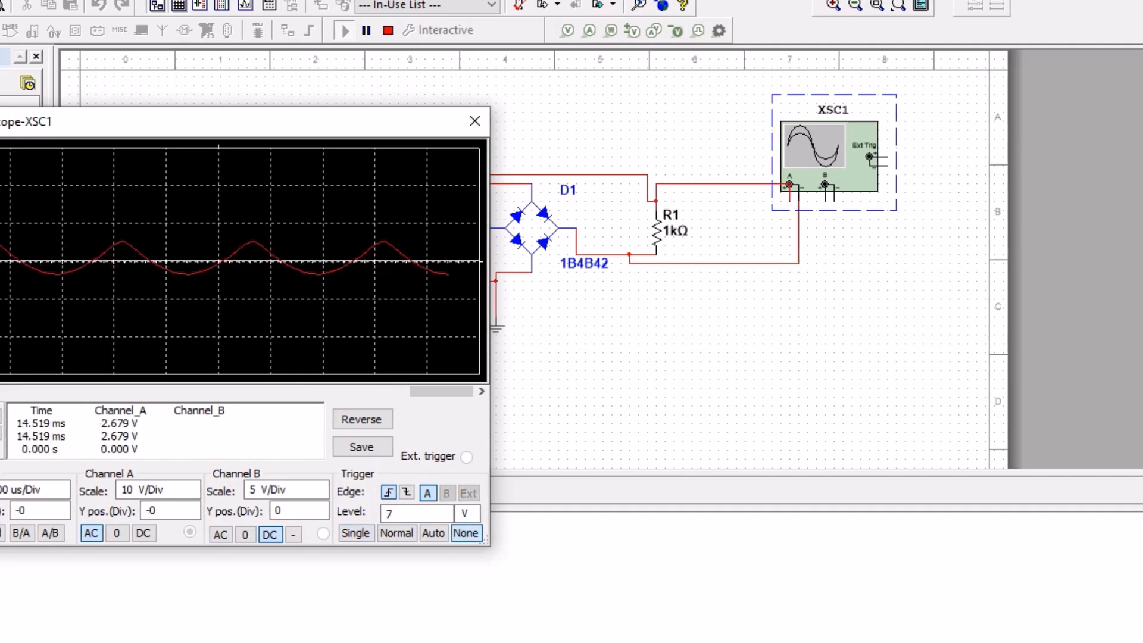
pyautogui.click(355, 534)
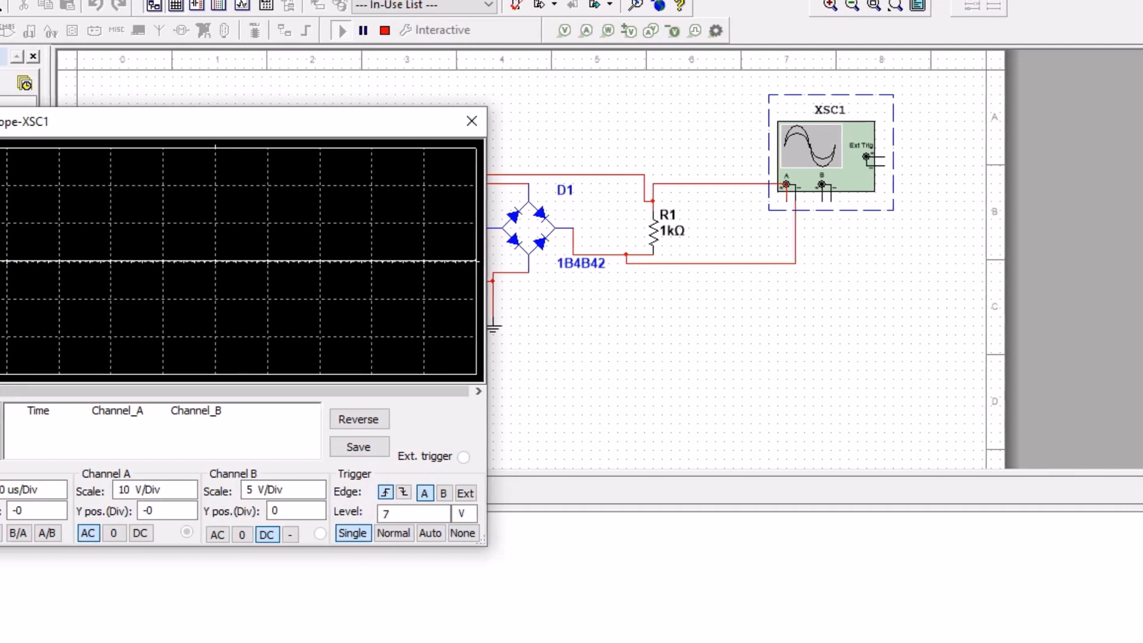
# - Raise the timebase scale to the millisecond range and return the oscilloscope to Auto triggering after trying Normal
pyautogui.click(40, 490)
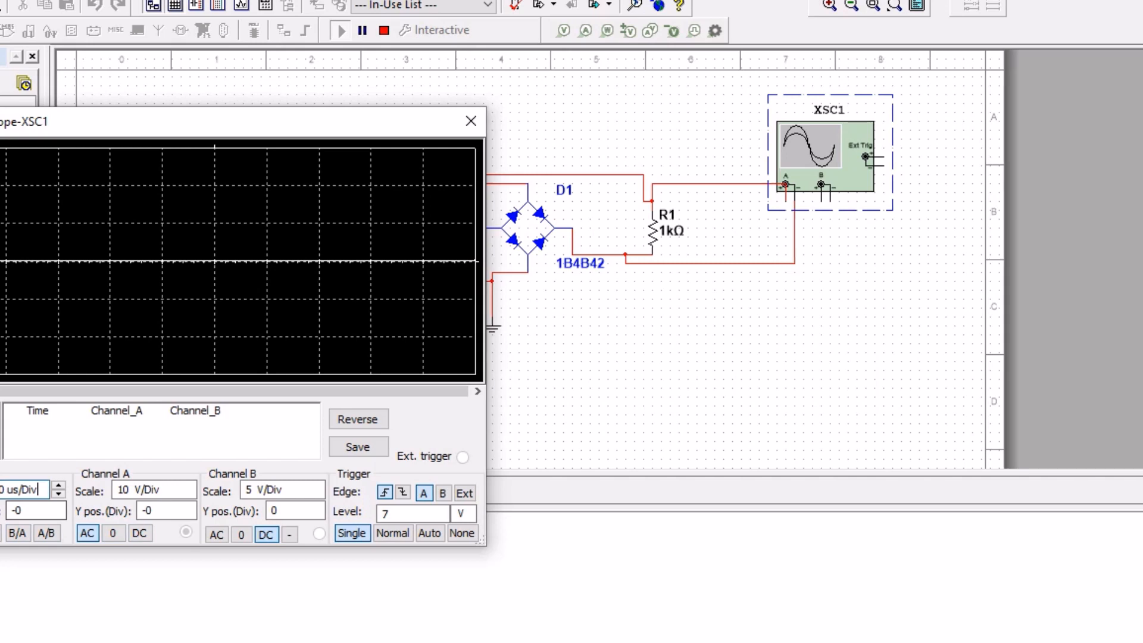
pyautogui.press('Up')
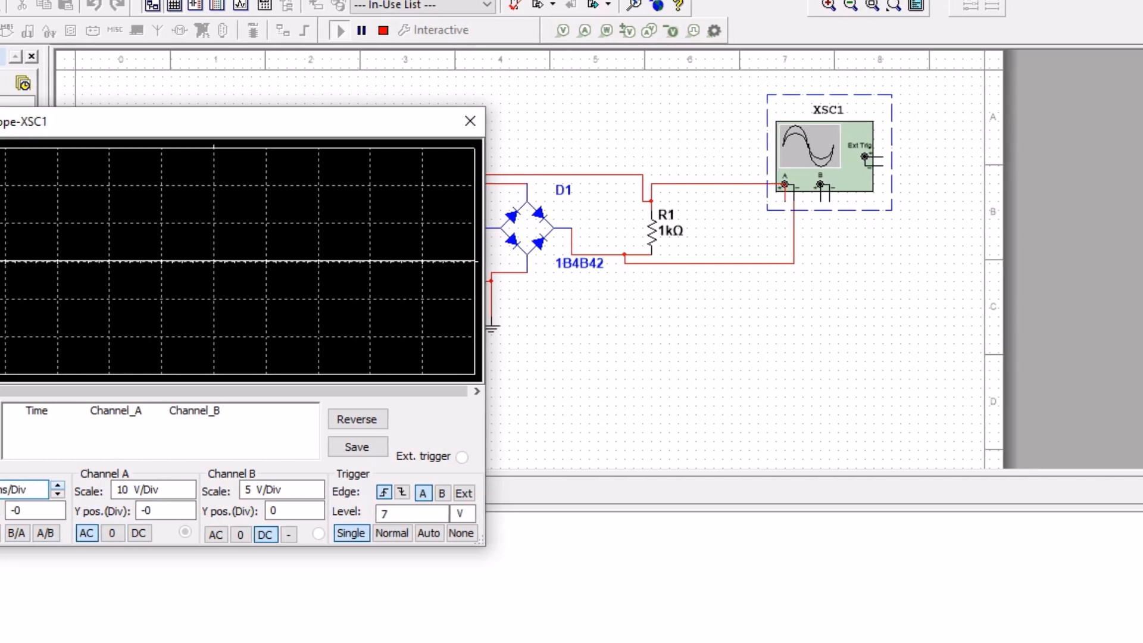
pyautogui.click(441, 494)
pyautogui.click(463, 493)
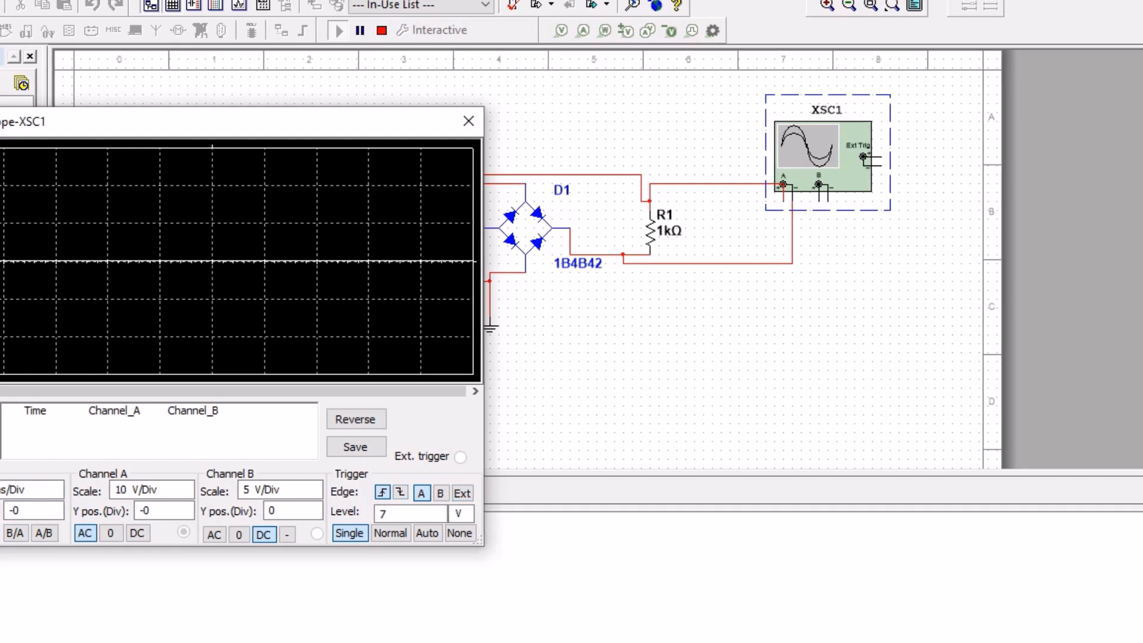
pyautogui.click(389, 533)
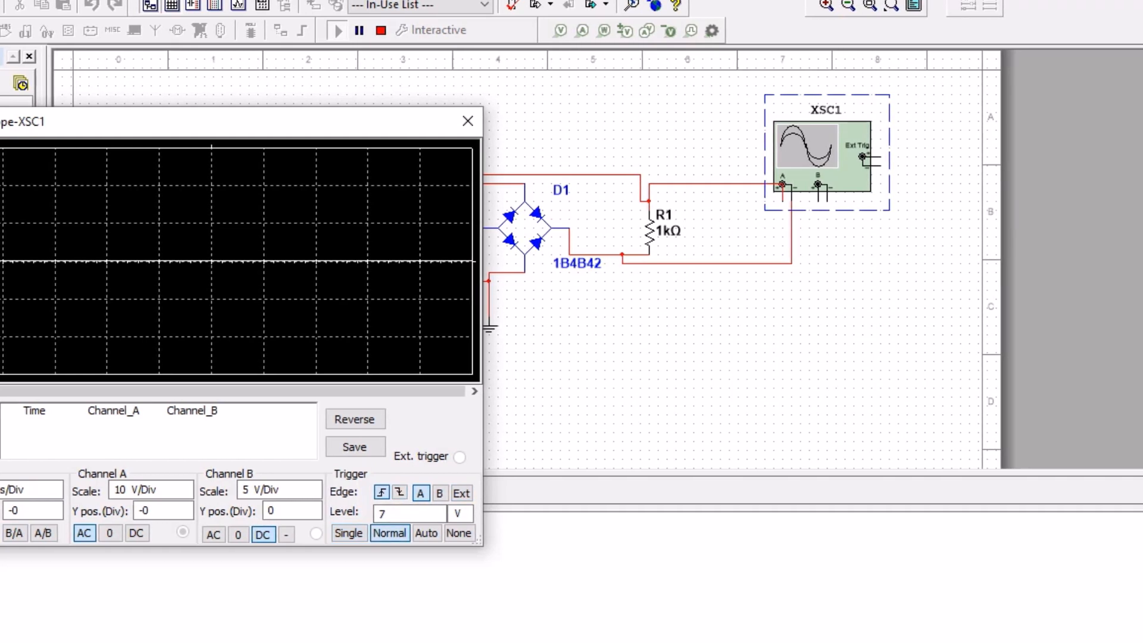
pyautogui.click(427, 533)
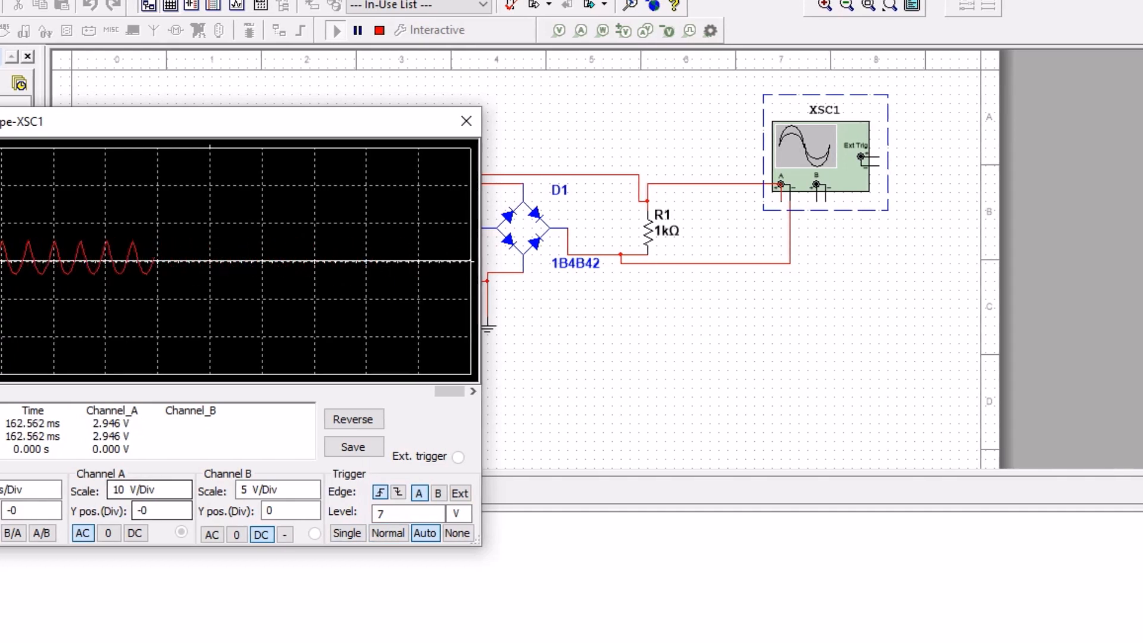
# - Lower the timebase scale back to 200 us/Div and try the external trigger source before reselecting channel A
pyautogui.click(29, 490)
pyautogui.click(54, 495)
pyautogui.click(53, 494)
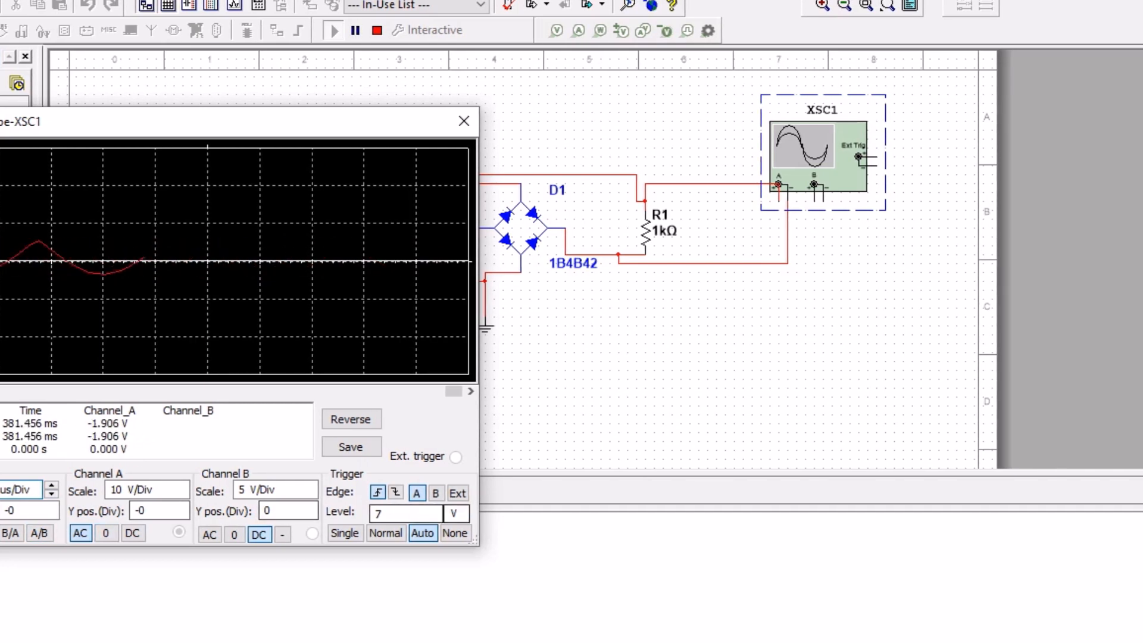
pyautogui.click(457, 494)
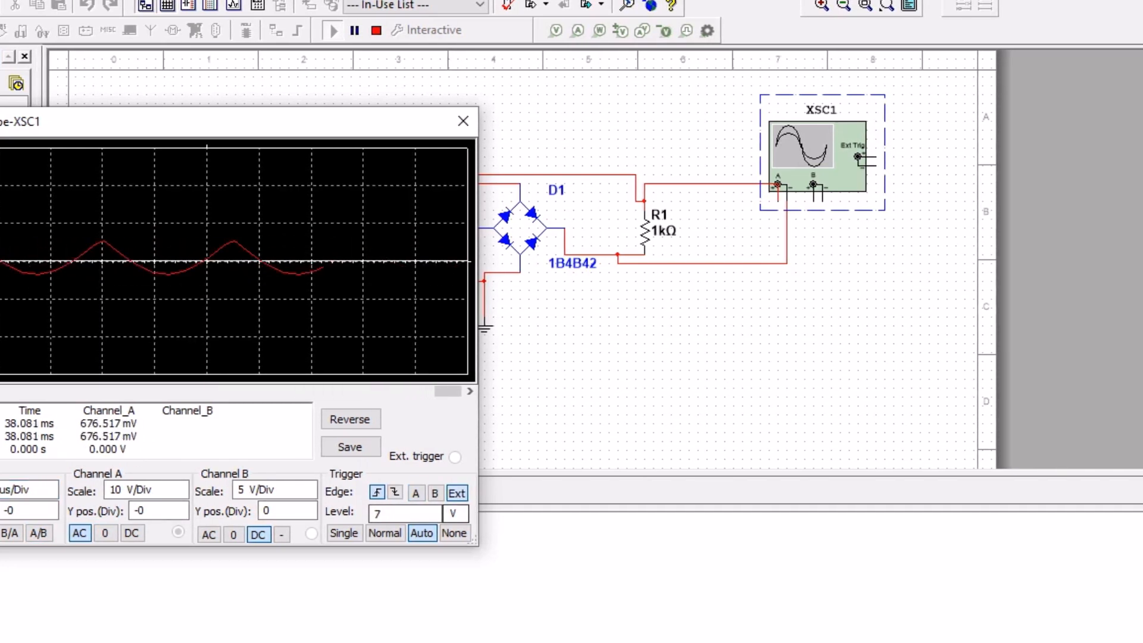
pyautogui.click(416, 493)
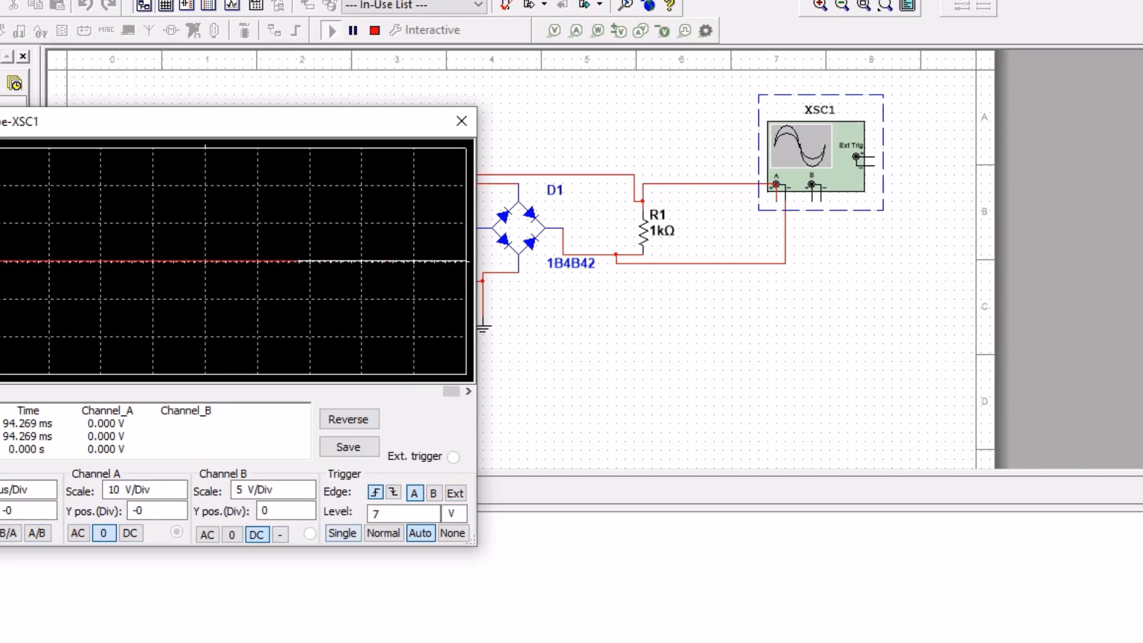
# - Try other trigger modes and the external source, returning to Auto triggering on channel A with AC coupling
pyautogui.click(383, 533)
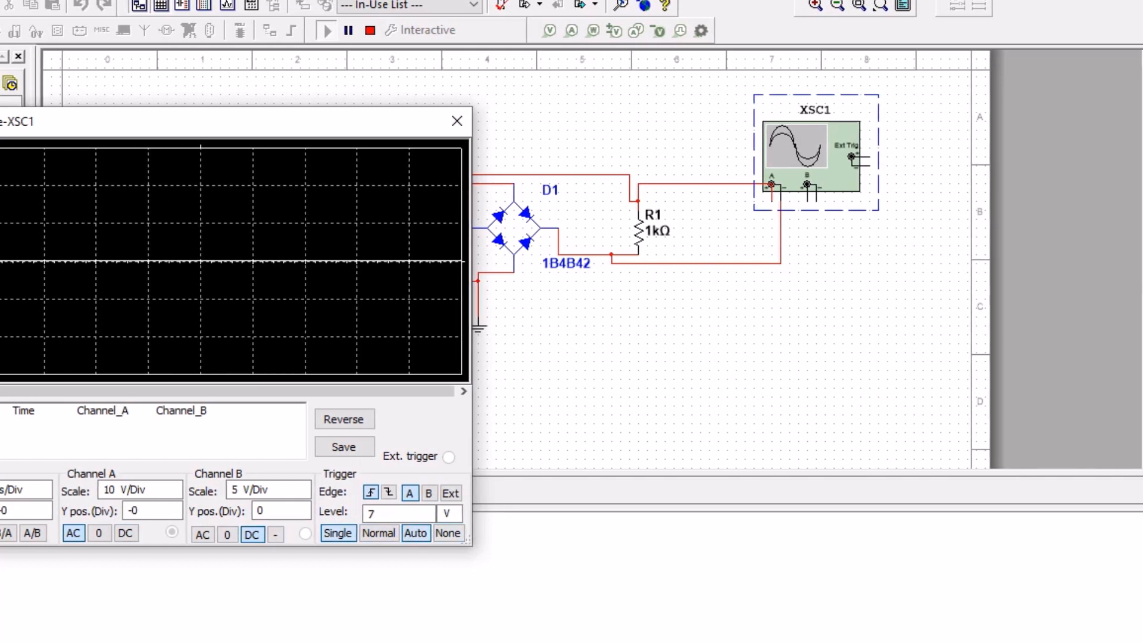
pyautogui.click(416, 533)
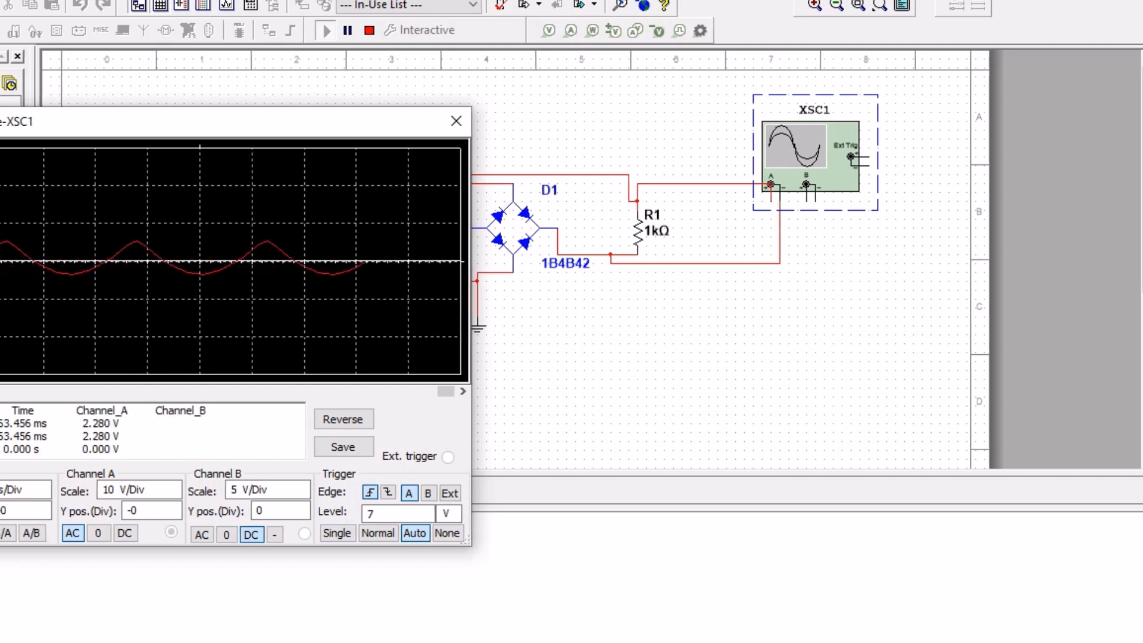
pyautogui.click(449, 494)
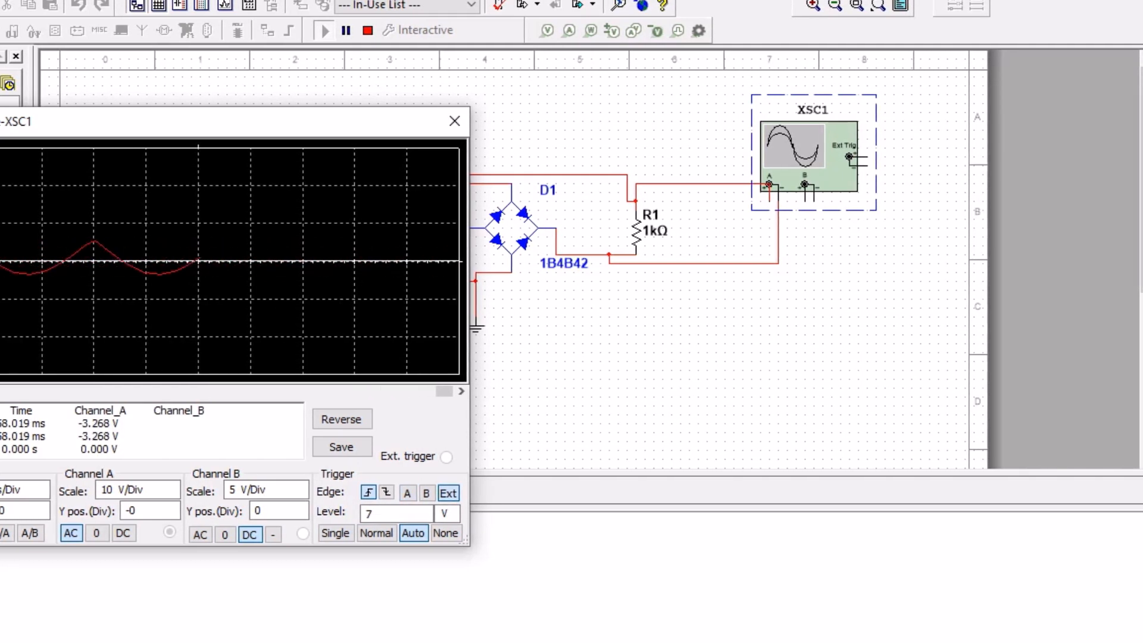
pyautogui.click(407, 494)
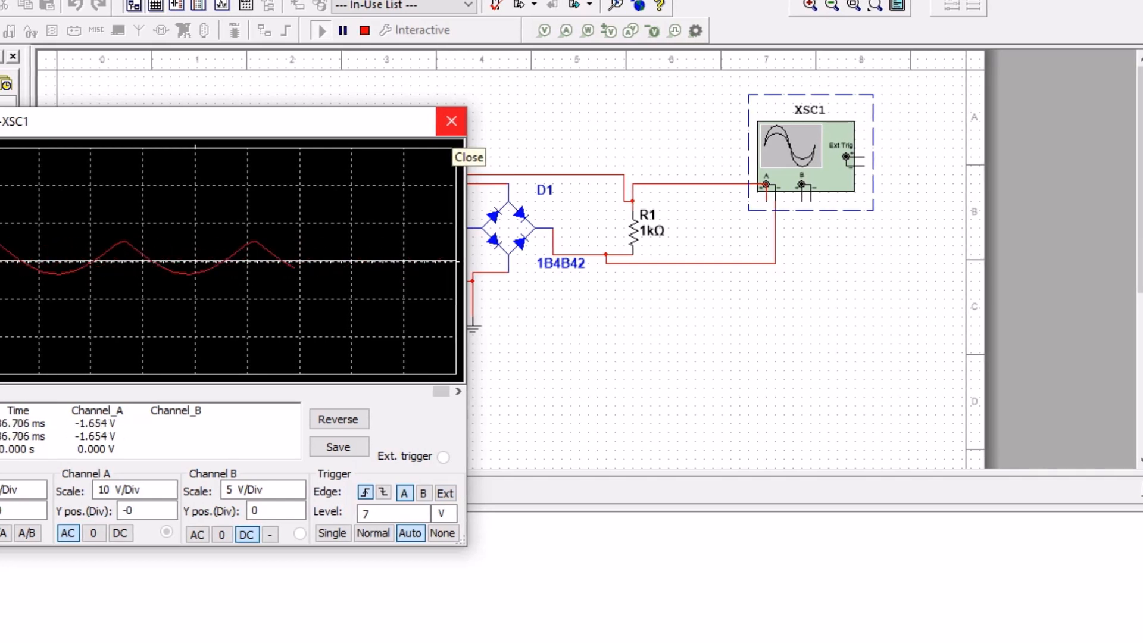
# - Close the oscilloscope display and stop the simulation
pyautogui.click(451, 132)
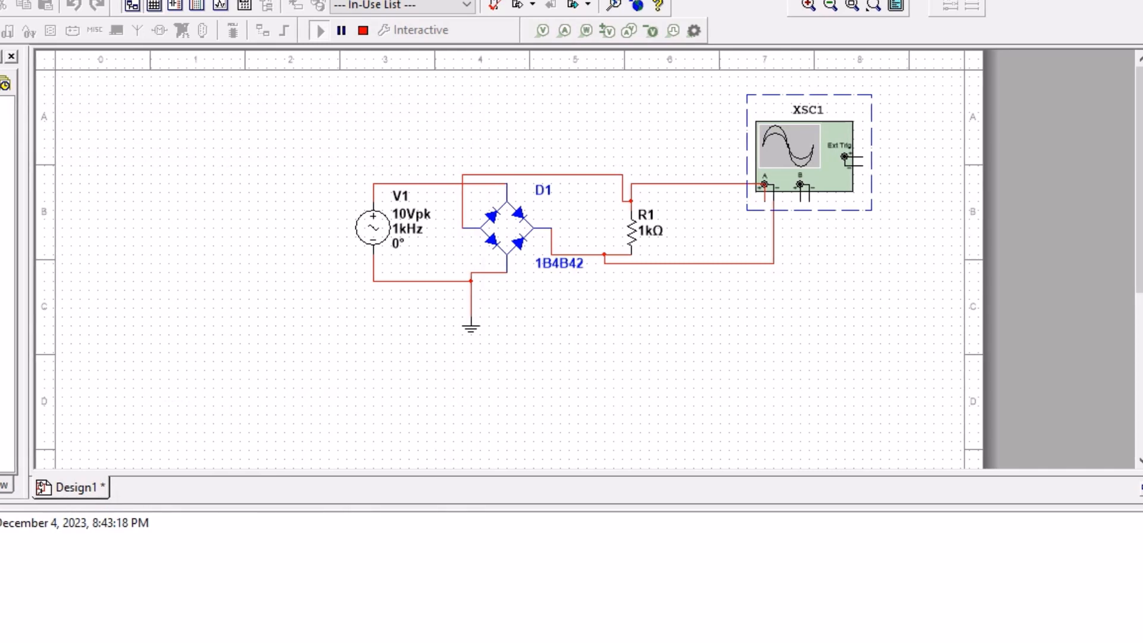
pyautogui.click(363, 30)
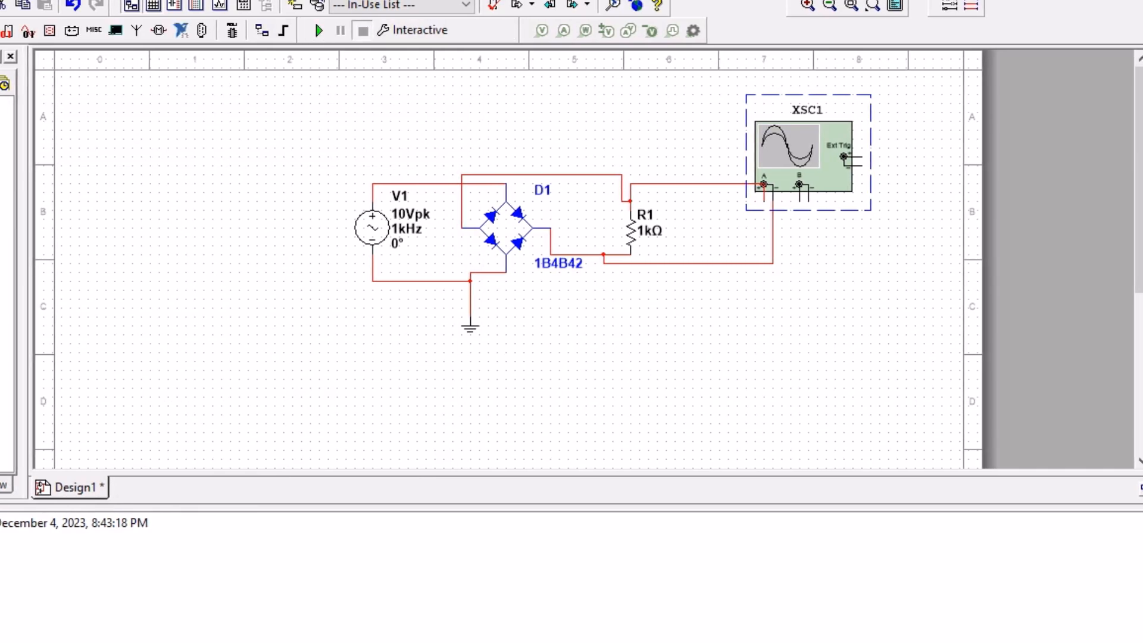
# - Place a 1 µF capacitor from the Basic group on the schematic between R1 and the oscilloscope
pyautogui.hotkey('ctrl', 'w')
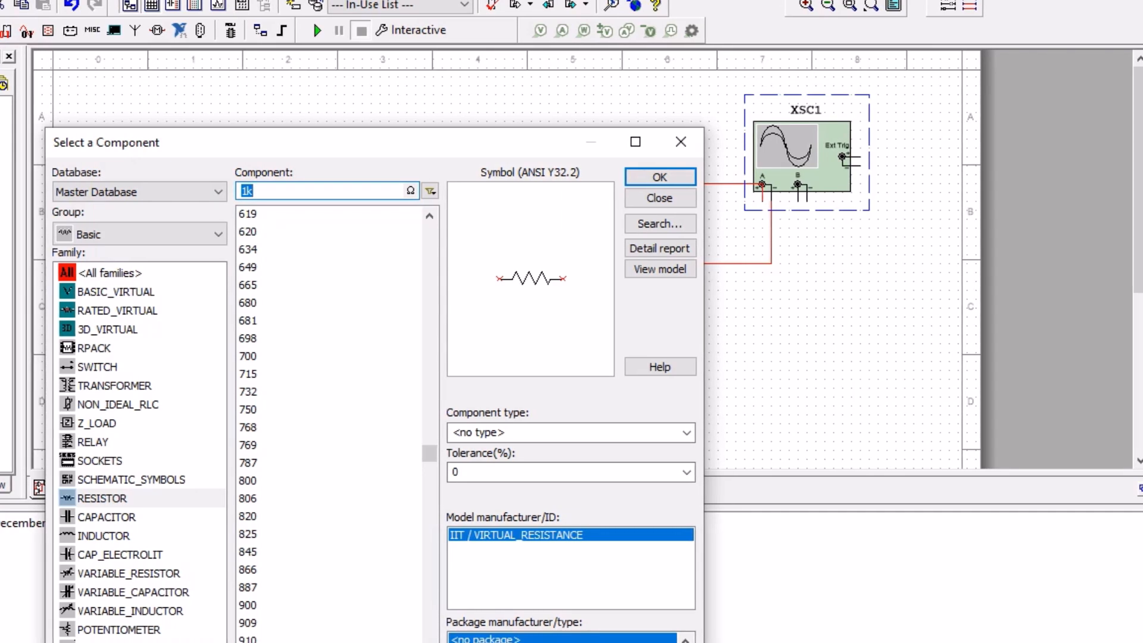
pyautogui.click(107, 517)
pyautogui.click(660, 178)
pyautogui.click(703, 219)
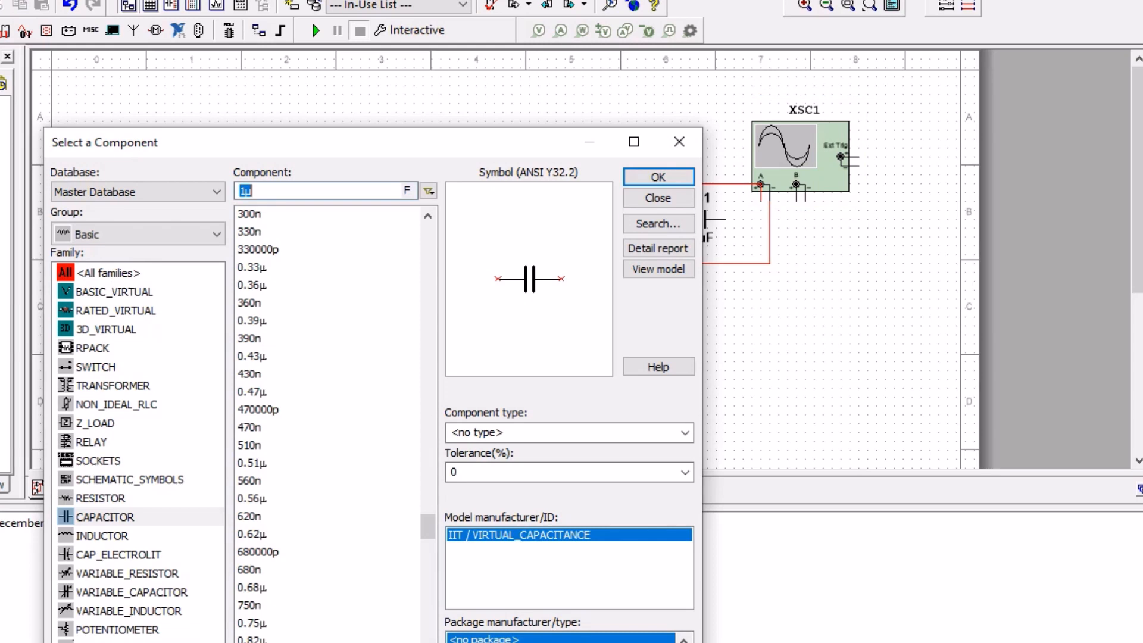
pyautogui.click(660, 197)
pyautogui.click(702, 220)
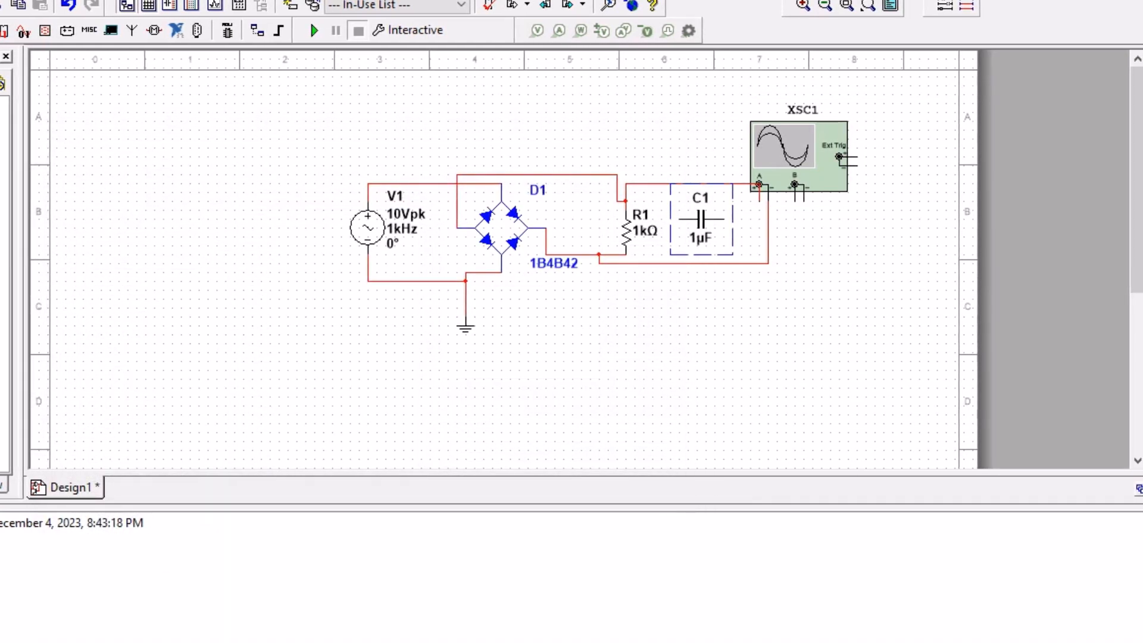
pyautogui.press('Escape')
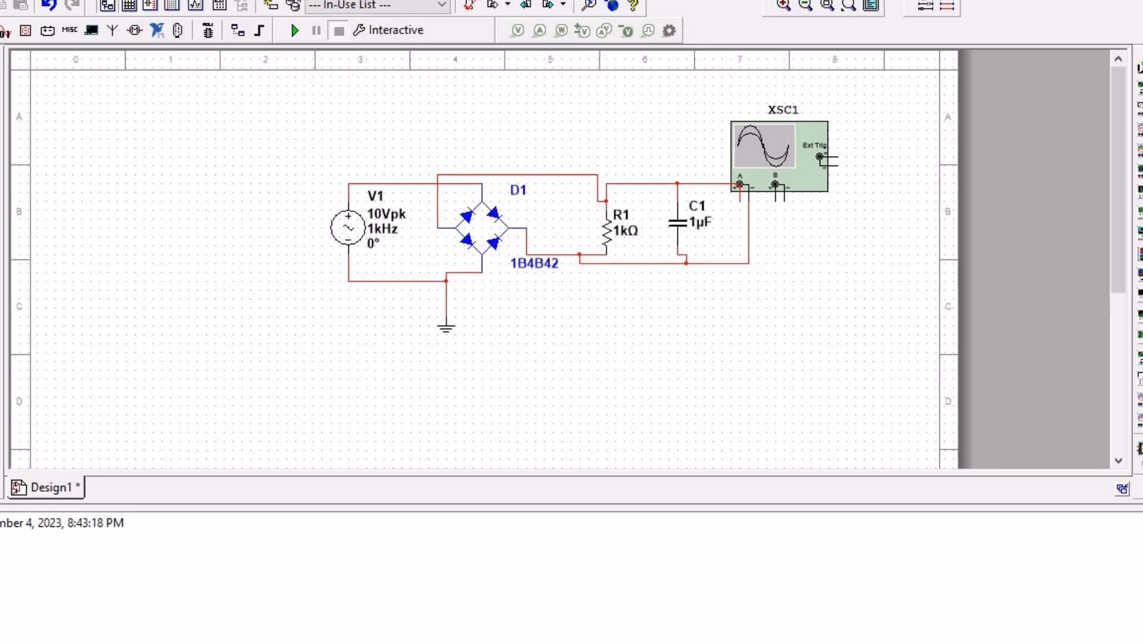
# - Run the simulation with the capacitor in the circuit and open the XSC1 oscilloscope display
pyautogui.click(294, 30)
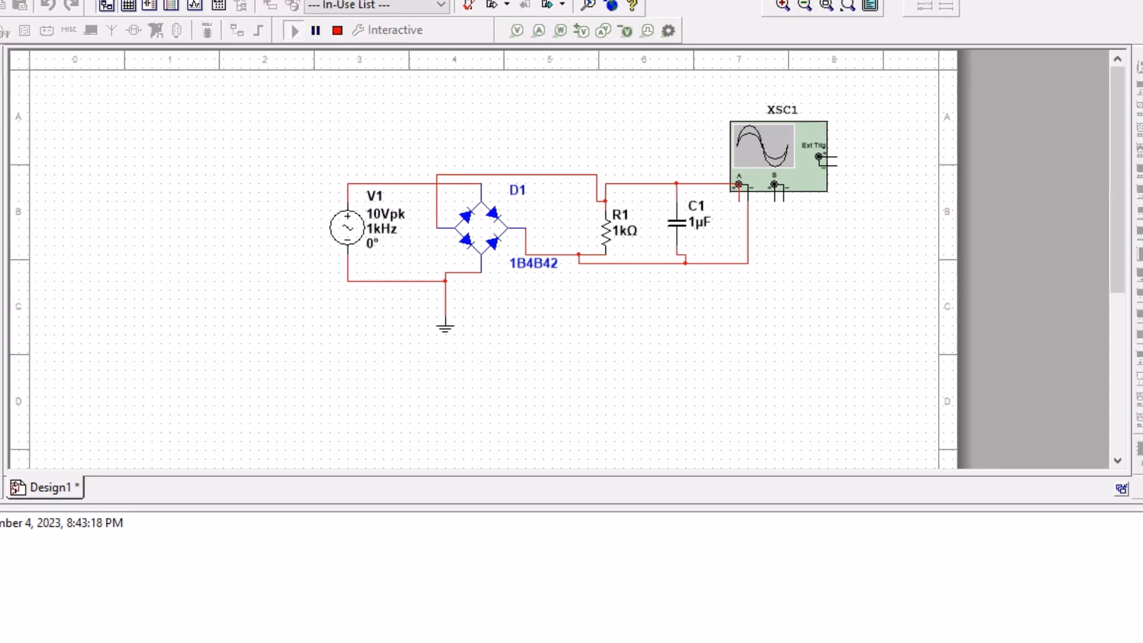
pyautogui.doubleClick(789, 164)
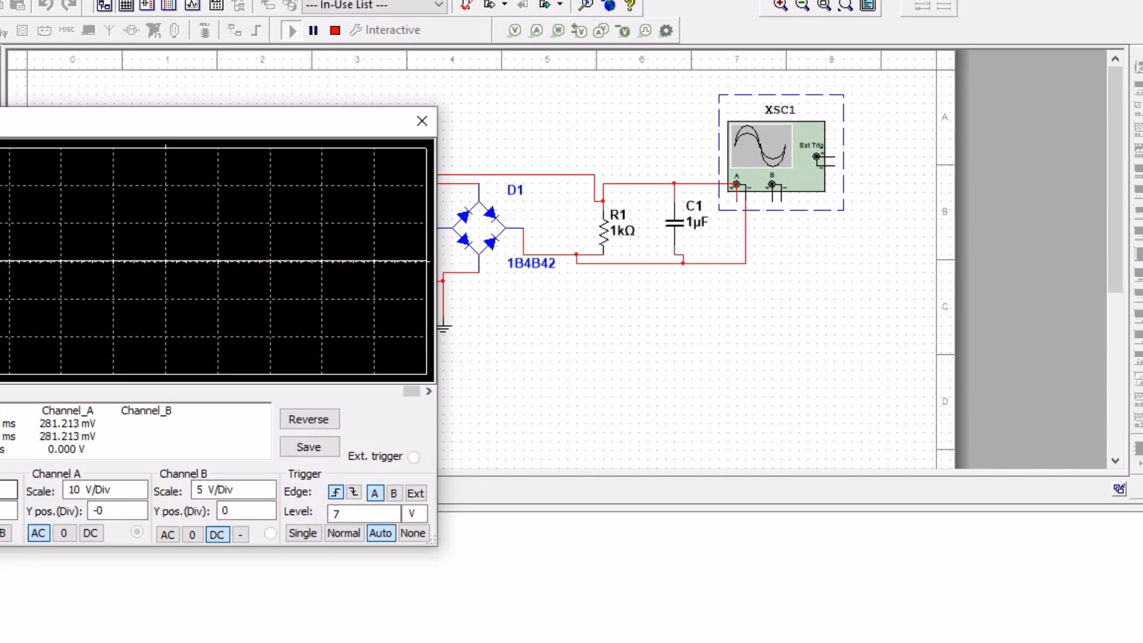
# - Set the oscilloscope's channel A scale to 2 V/Div
pyautogui.click(112, 490)
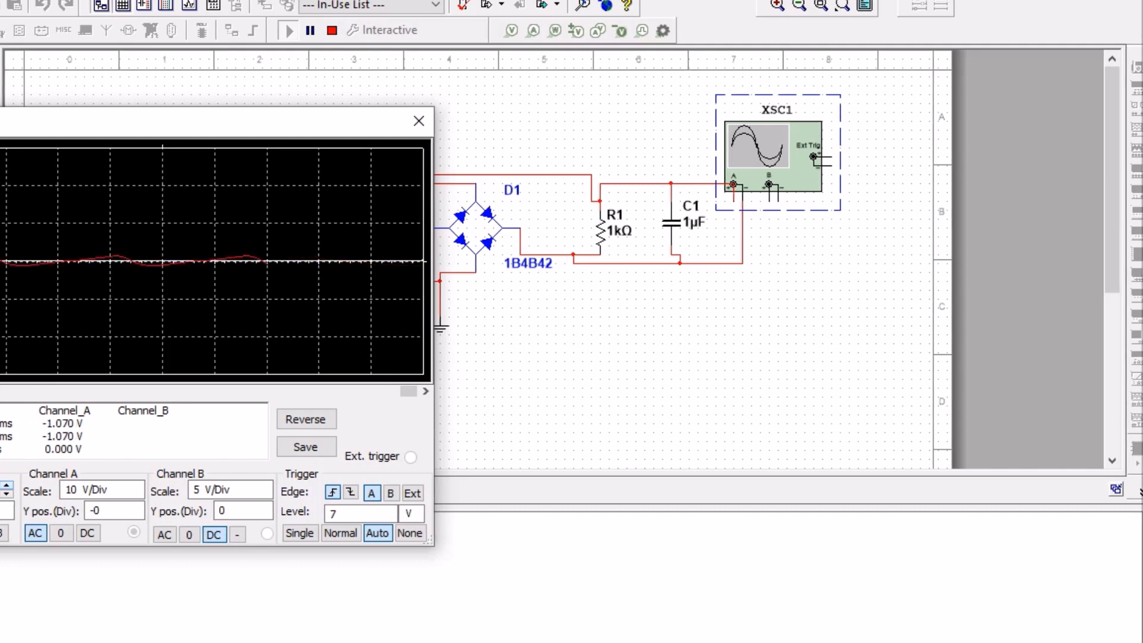
pyautogui.click(110, 490)
pyautogui.click(137, 494)
pyautogui.click(137, 494)
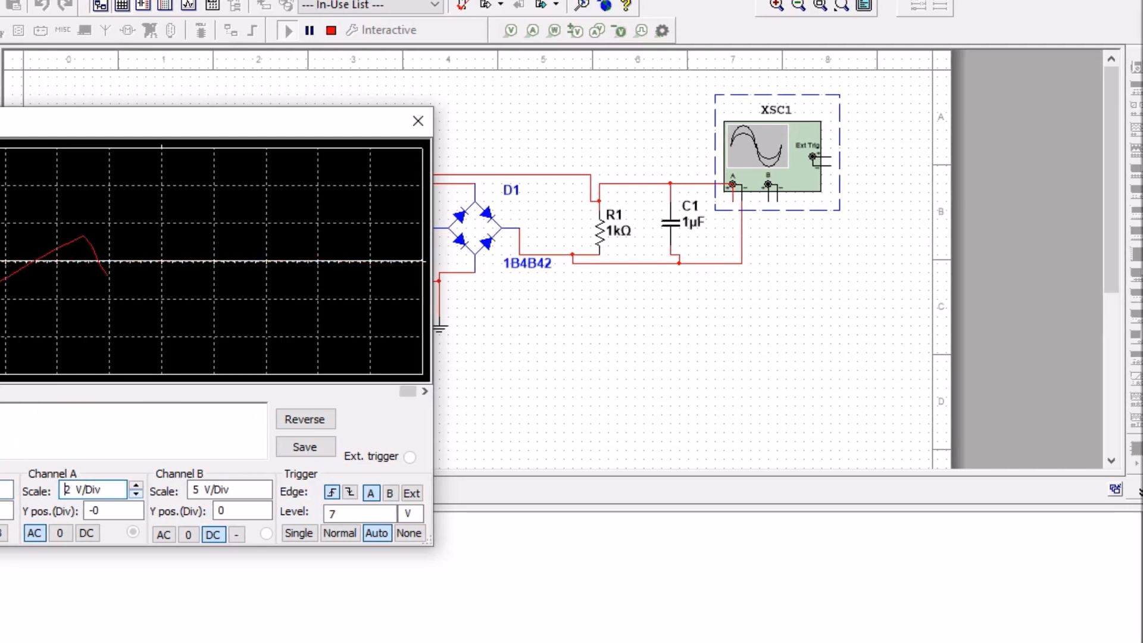